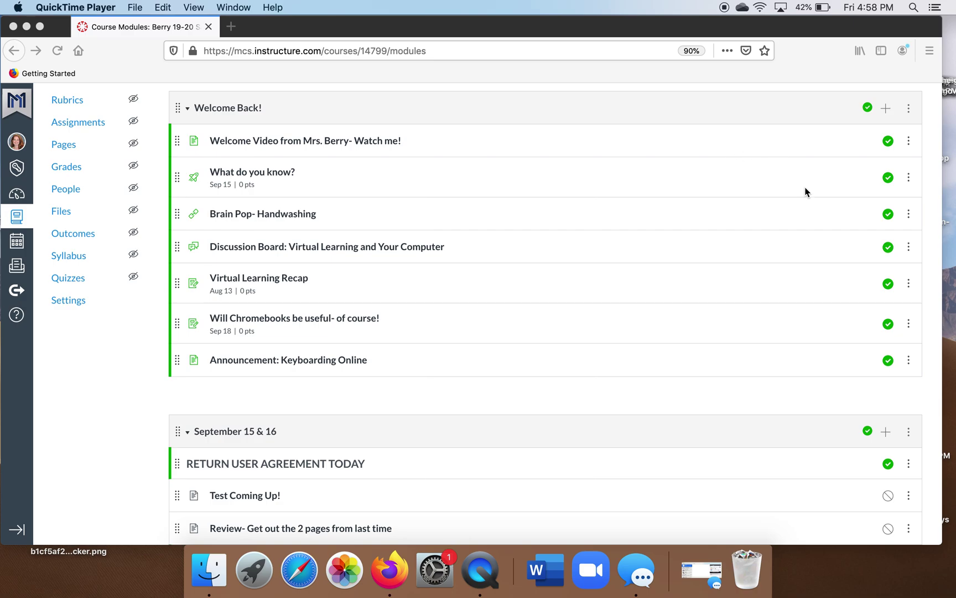
pyautogui.scroll(1, 805, 192)
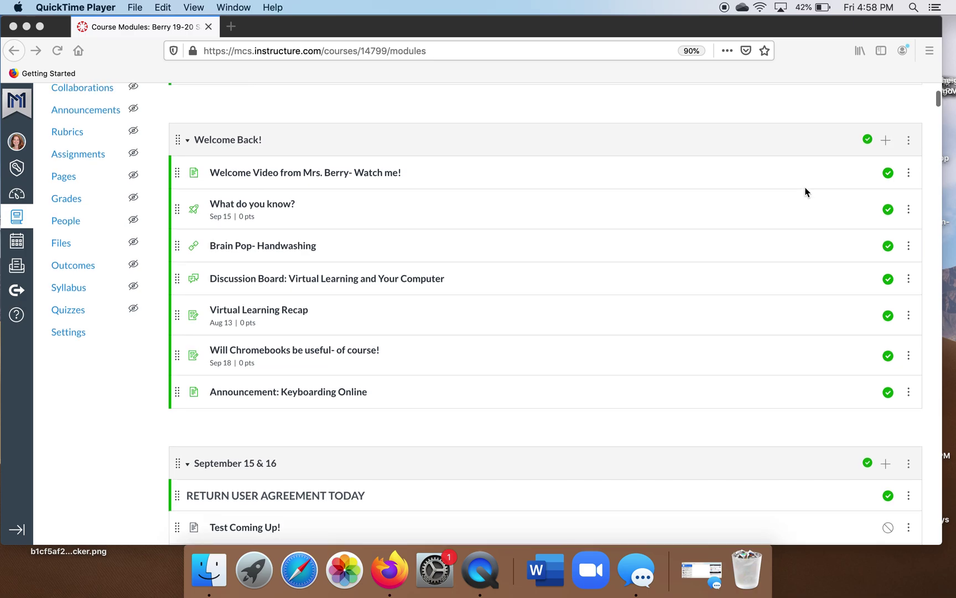
# Create a brand-new assignment 'Flip Grid- MMS Jag!' and add it to the Welcome Back! module.
pyautogui.click(886, 144)
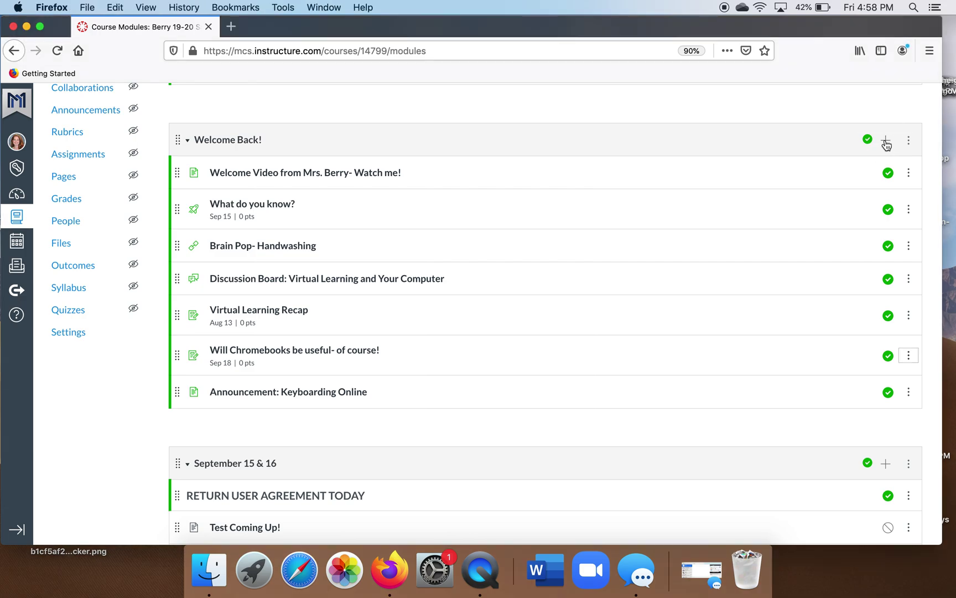
pyautogui.click(885, 140)
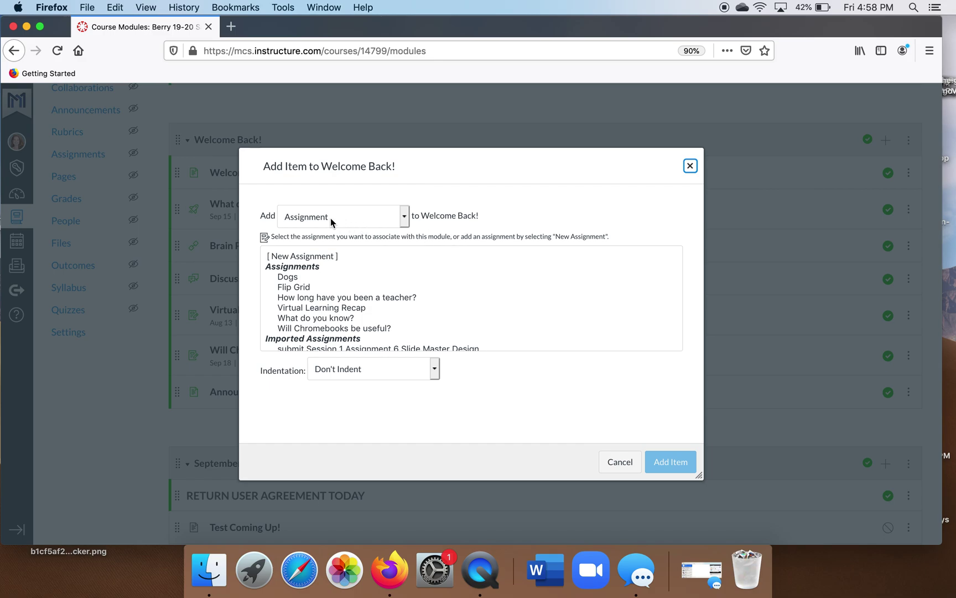
pyautogui.click(408, 216)
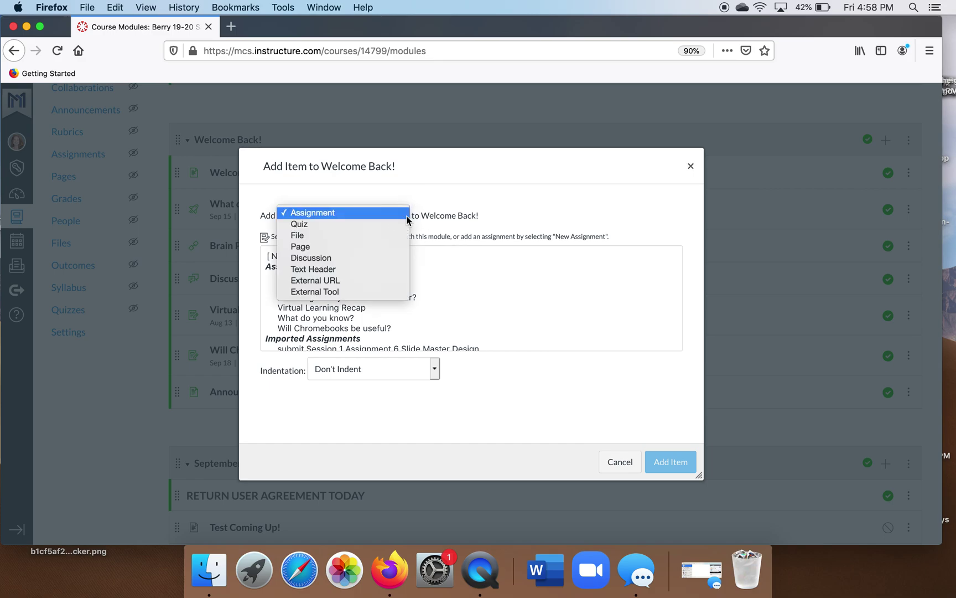
pyautogui.click(296, 256)
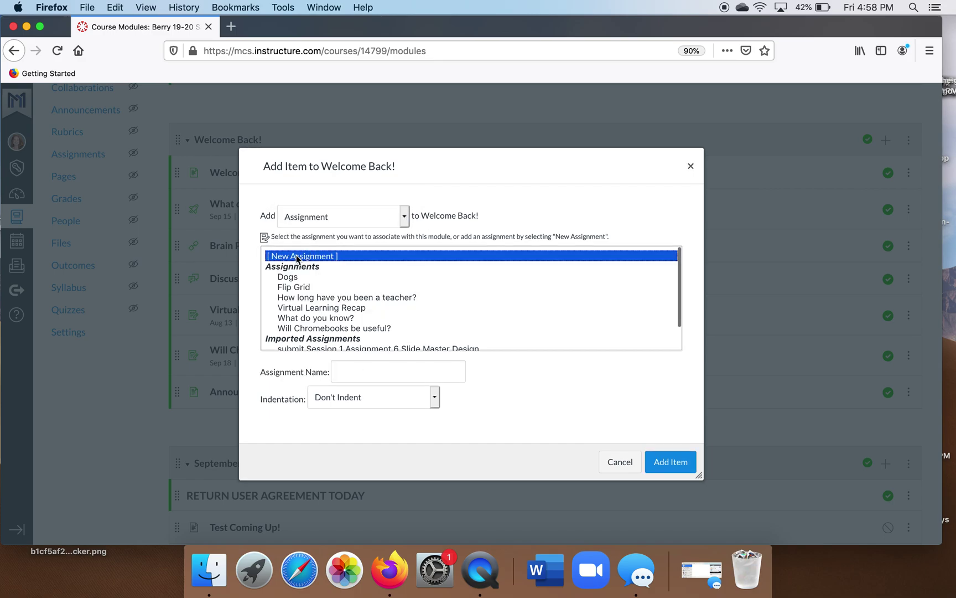
pyautogui.click(351, 368)
pyautogui.write('Flip Grid-')
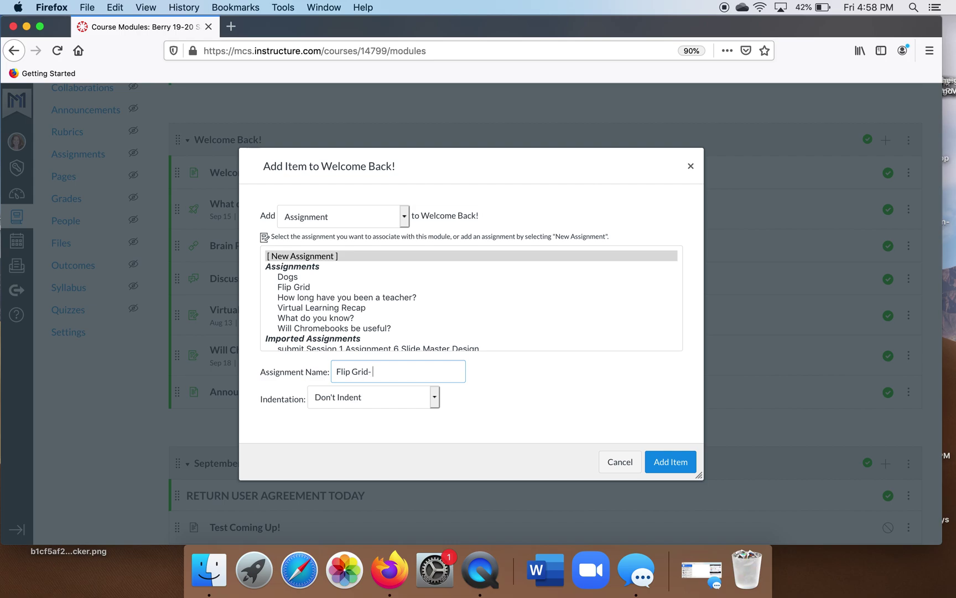
pyautogui.write('MMS Jag!')
pyautogui.click(662, 460)
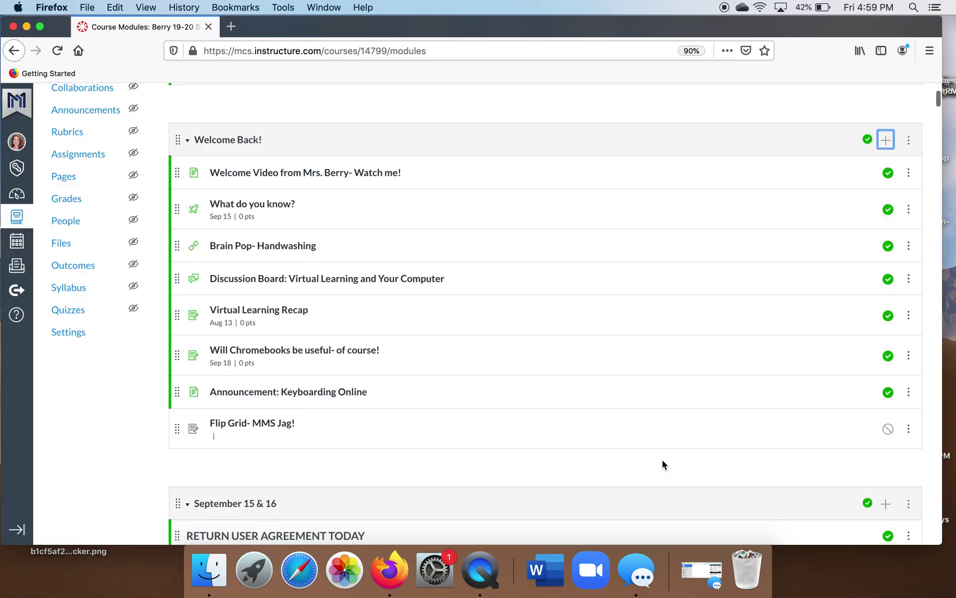
# Publish Flip Grid- MMS Jag! from the module row and go to its assignment page.
pyautogui.click(888, 427)
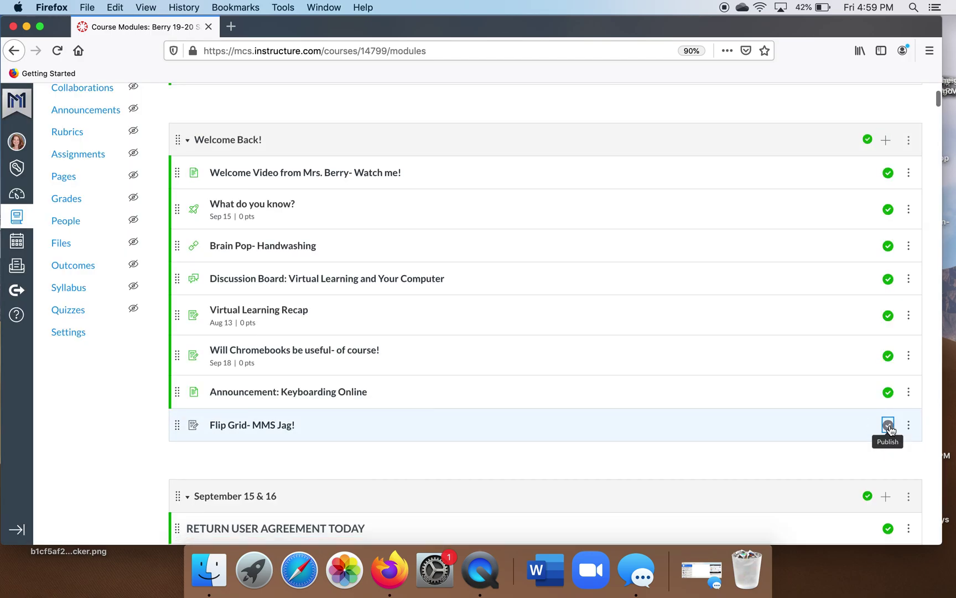
pyautogui.click(262, 428)
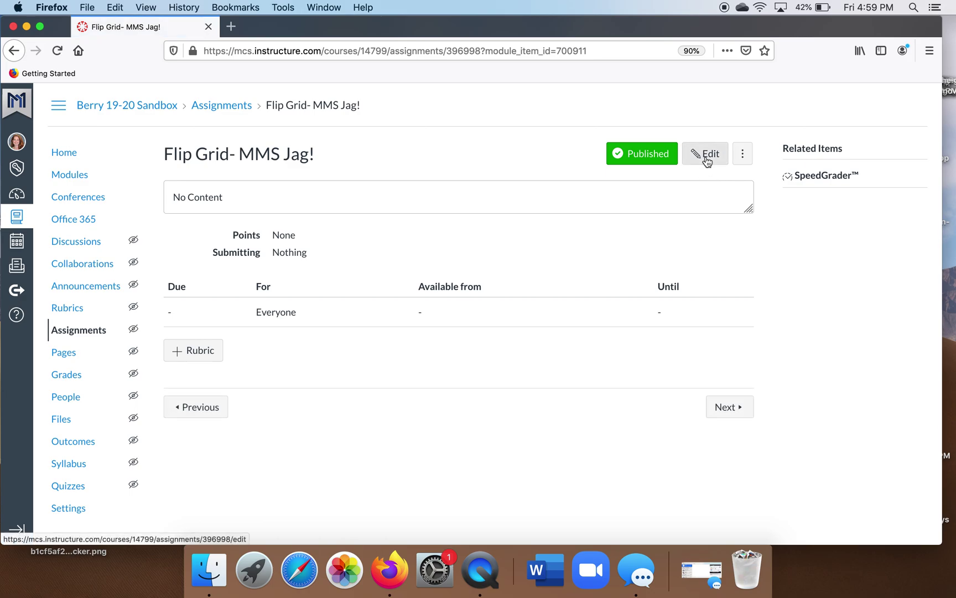
# Edit the assignment and write 'Today is your first day as an MMS Jag! Tell us all about it!' as the description.
pyautogui.click(706, 160)
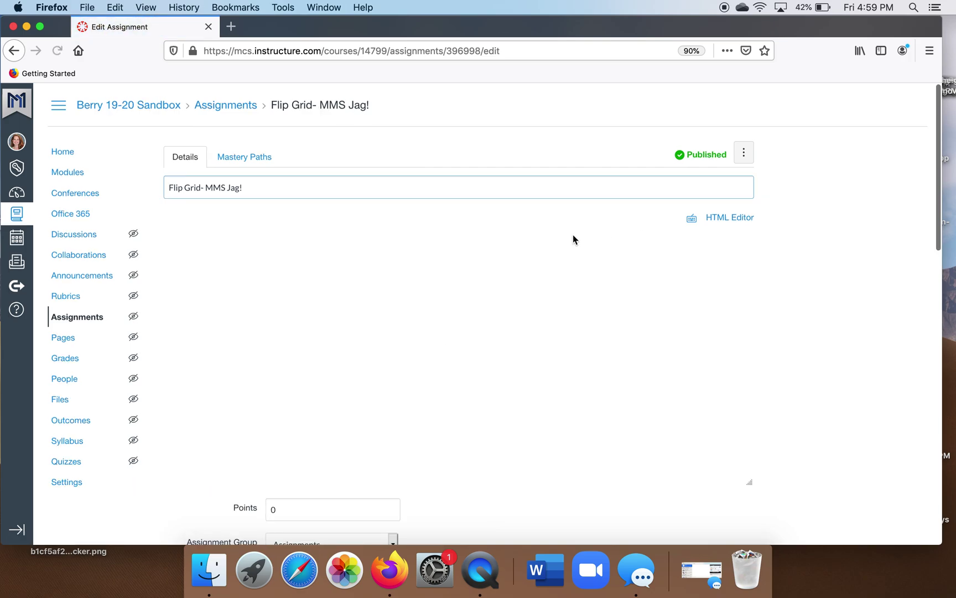
pyautogui.click(460, 322)
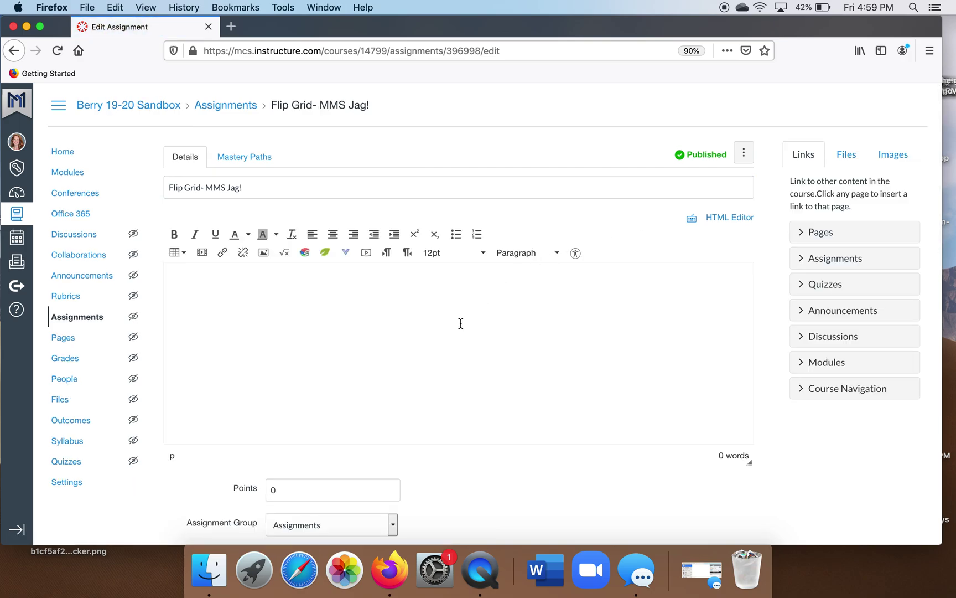
pyautogui.write('Today is ')
pyautogui.write('your first day')
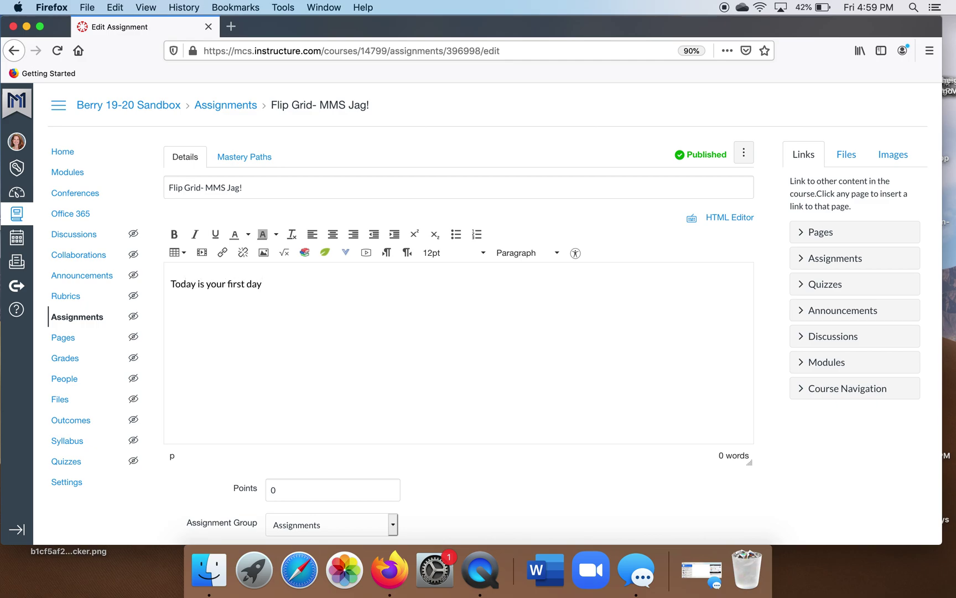
pyautogui.write(' as an MMS ')
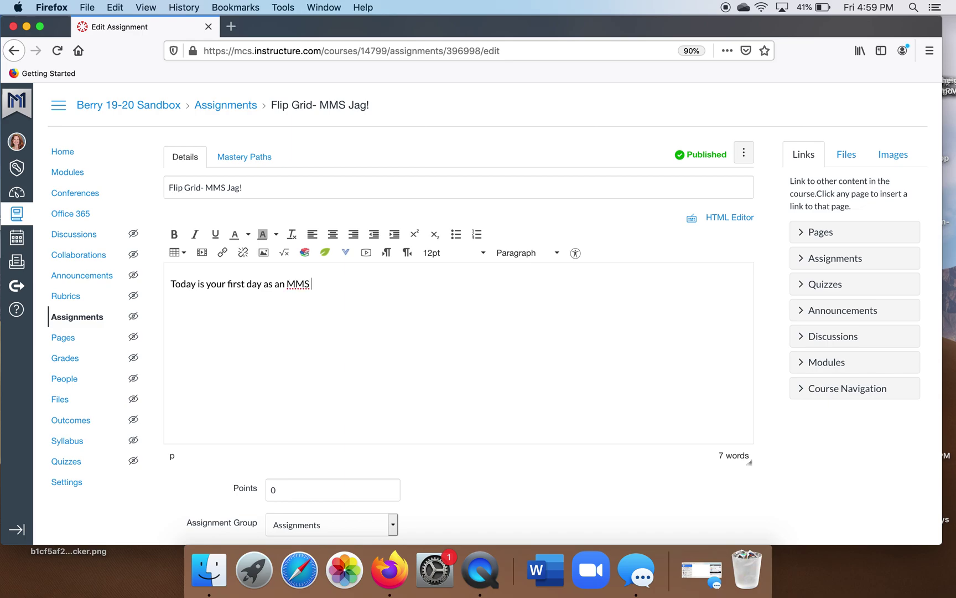
pyautogui.write('Jag! Te')
pyautogui.write('ll us all a')
pyautogui.write('bout it!')
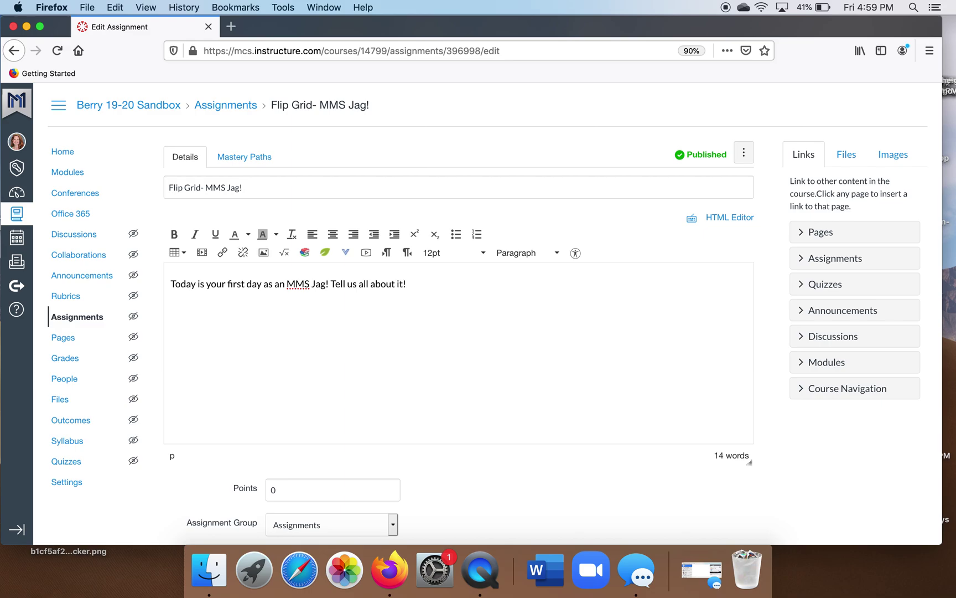
pyautogui.scroll(-3, 340, 401)
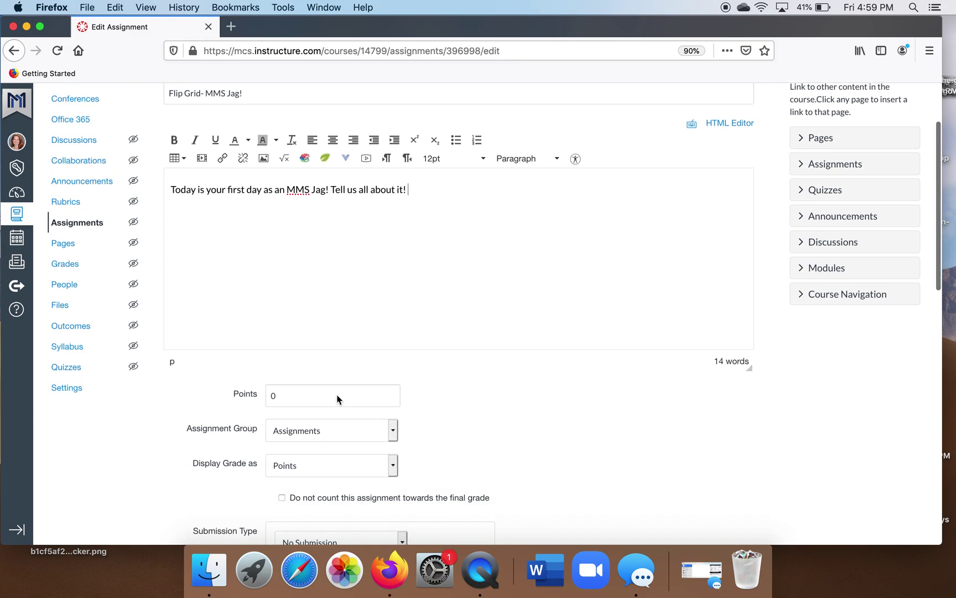
# Set Points to 100 and the Submission Type to External Tool.
pyautogui.click(267, 397)
pyautogui.press('BackSpace')
pyautogui.write('100')
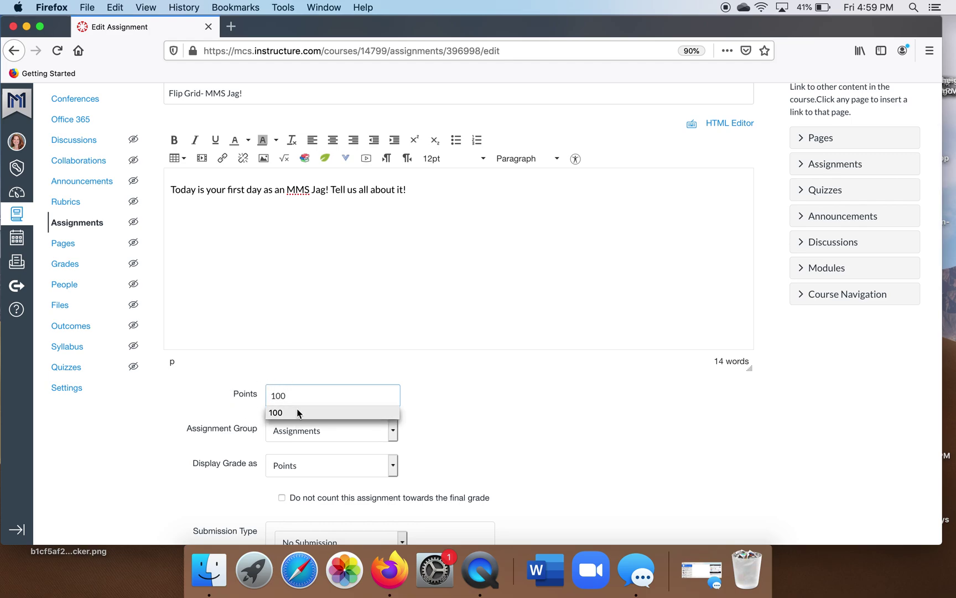
pyautogui.click(442, 473)
pyautogui.scroll(-1, 442, 472)
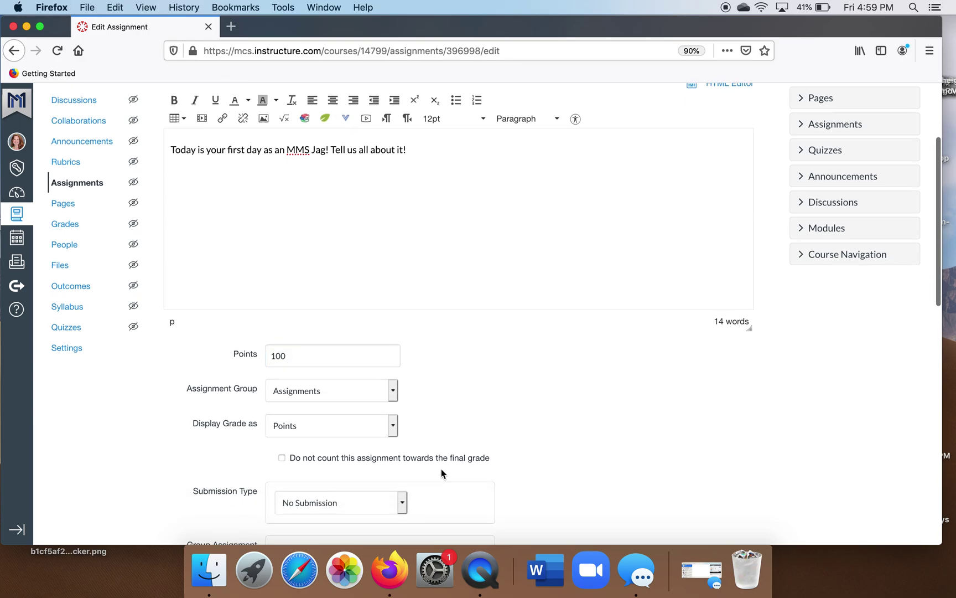
pyautogui.scroll(-1, 442, 473)
pyautogui.scroll(-1, 442, 473)
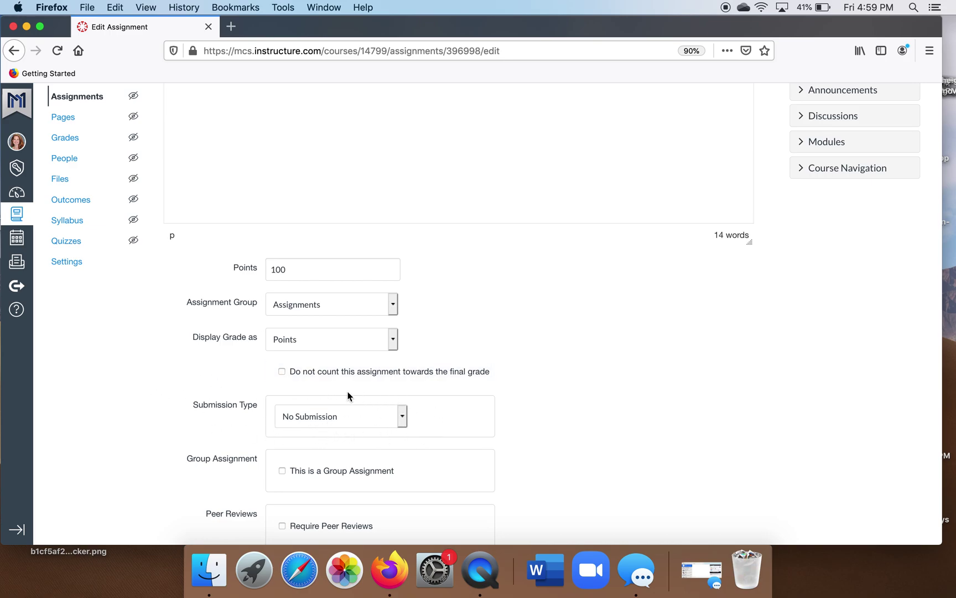
pyautogui.click(402, 416)
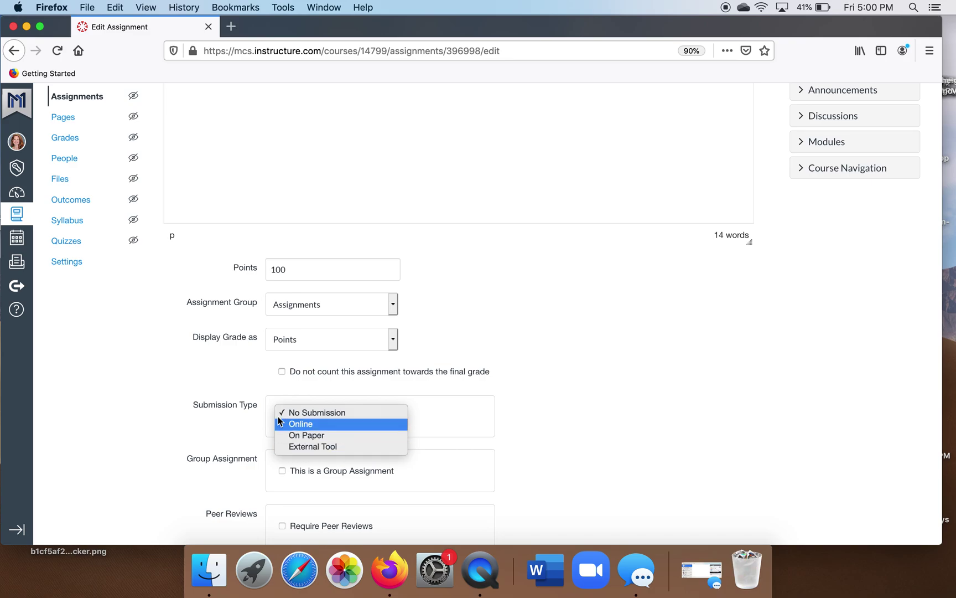
pyautogui.click(326, 449)
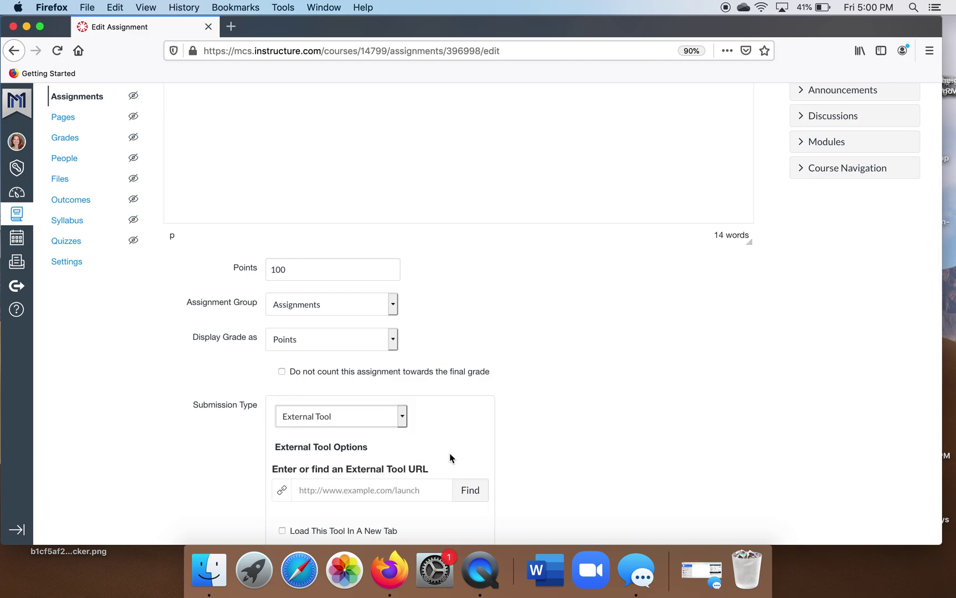
pyautogui.scroll(-1, 450, 455)
pyautogui.scroll(-1, 450, 455)
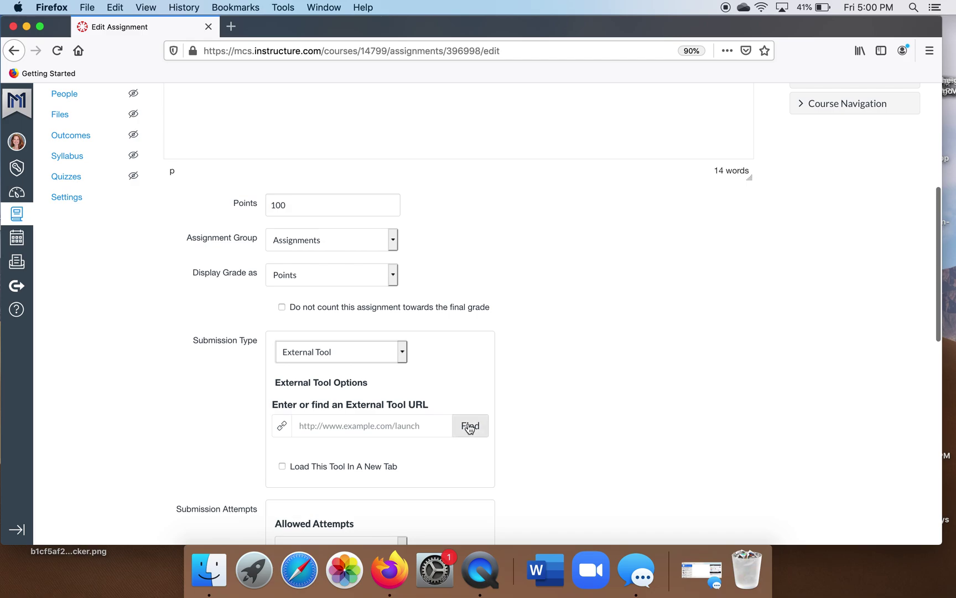
# Select Flipgrid in Configure External Tool and have it load in a new tab.
pyautogui.click(469, 426)
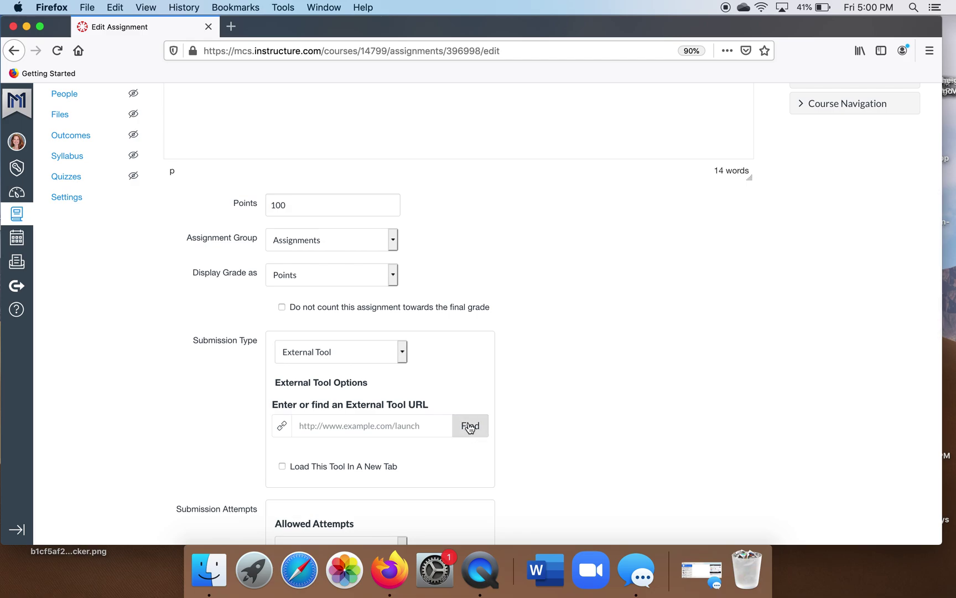
pyautogui.scroll(-1, 491, 362)
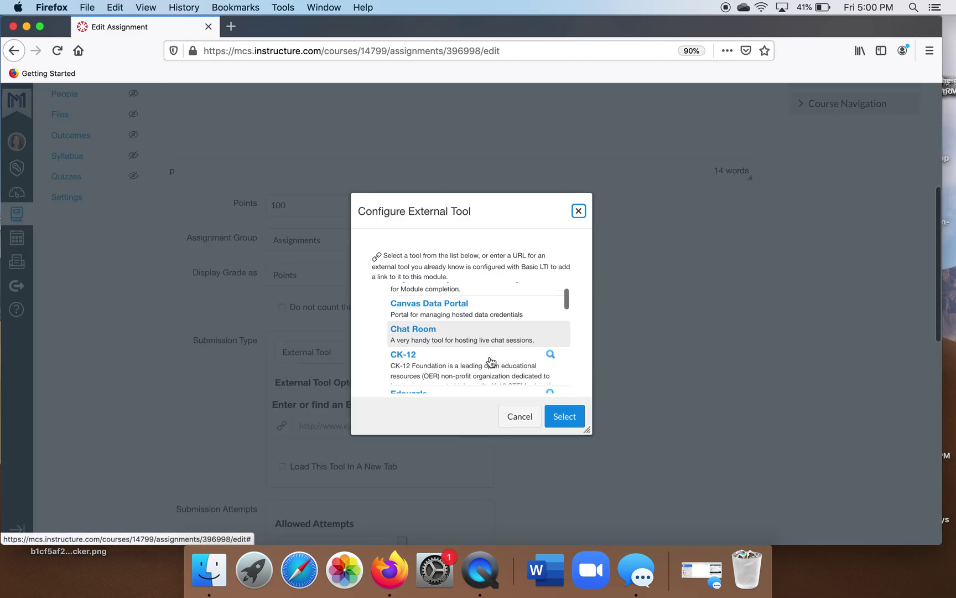
pyautogui.scroll(-2, 490, 363)
pyautogui.scroll(-2, 491, 363)
pyautogui.scroll(-1, 491, 362)
pyautogui.scroll(-2, 491, 363)
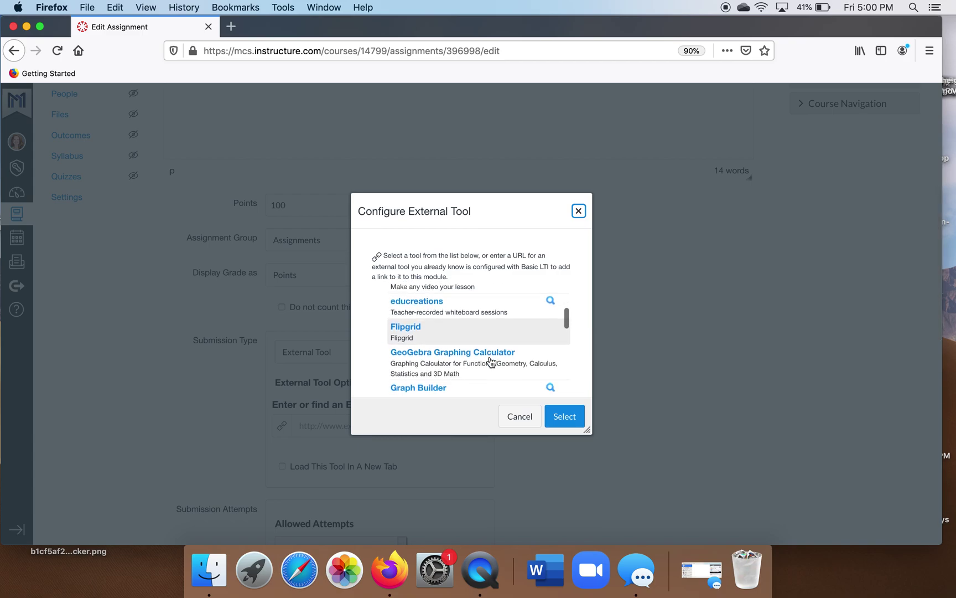
pyautogui.scroll(-2, 491, 363)
pyautogui.scroll(-2, 491, 363)
pyautogui.scroll(-1, 491, 362)
pyautogui.scroll(-2, 491, 362)
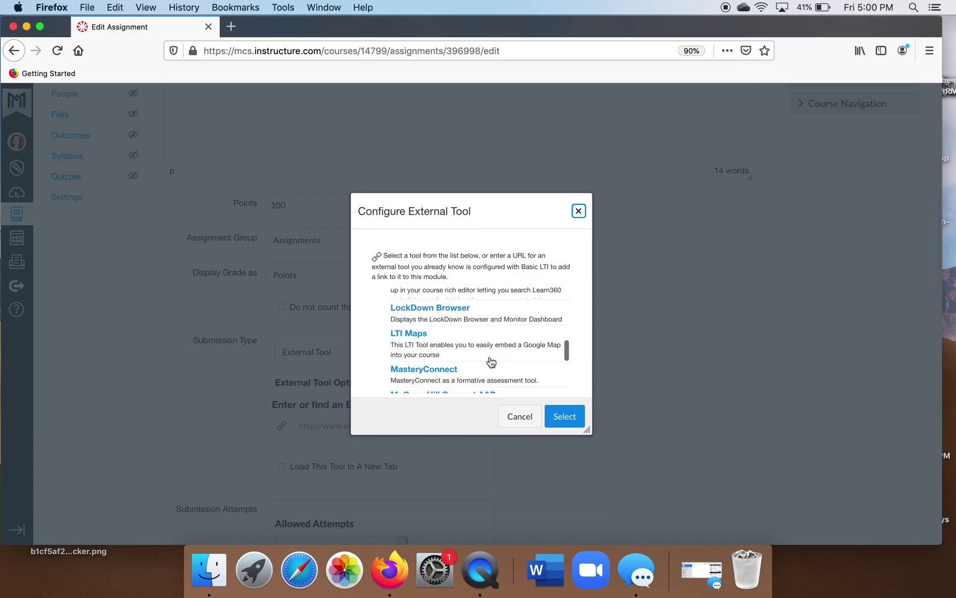
pyautogui.scroll(-1, 492, 362)
pyautogui.scroll(-2, 491, 363)
pyautogui.scroll(2, 490, 362)
pyautogui.scroll(3, 491, 363)
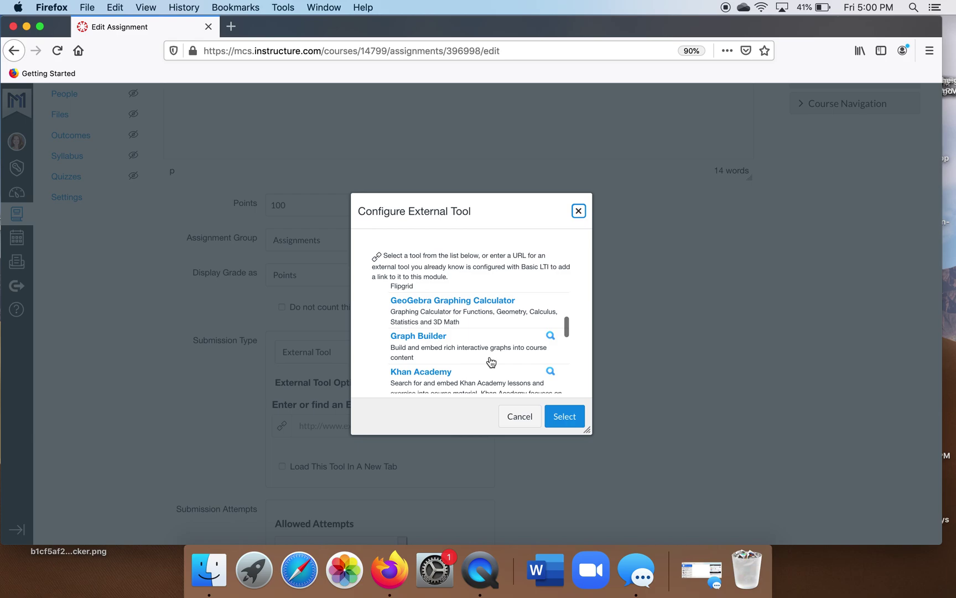
pyautogui.scroll(1, 491, 362)
pyautogui.scroll(1, 491, 362)
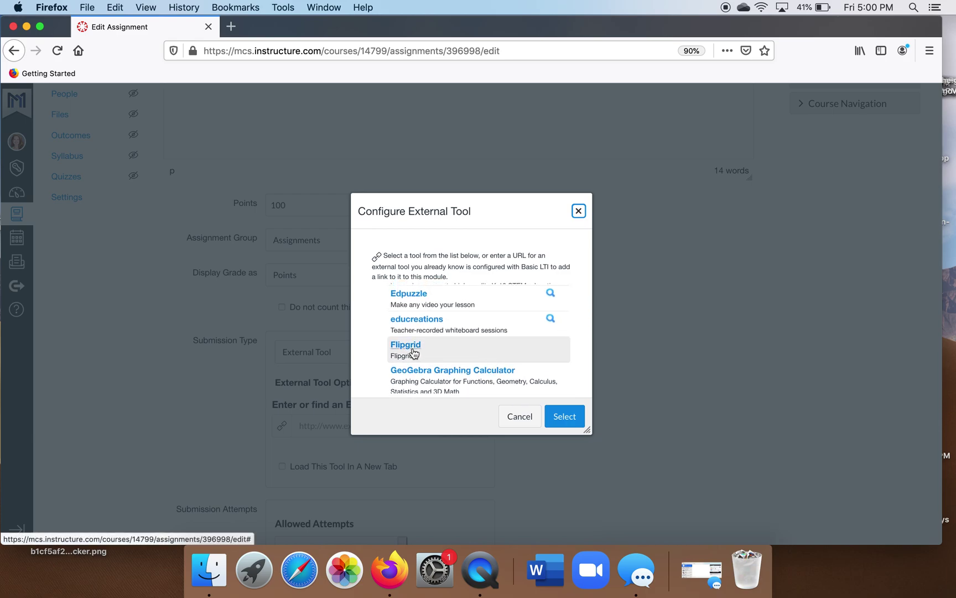
pyautogui.click(412, 354)
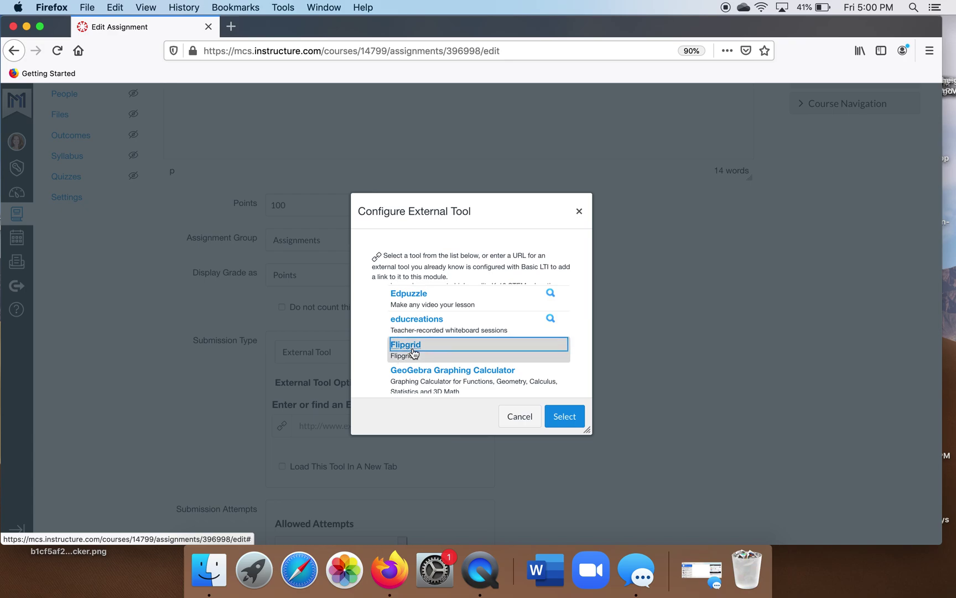
pyautogui.click(558, 425)
pyautogui.scroll(-2, 558, 426)
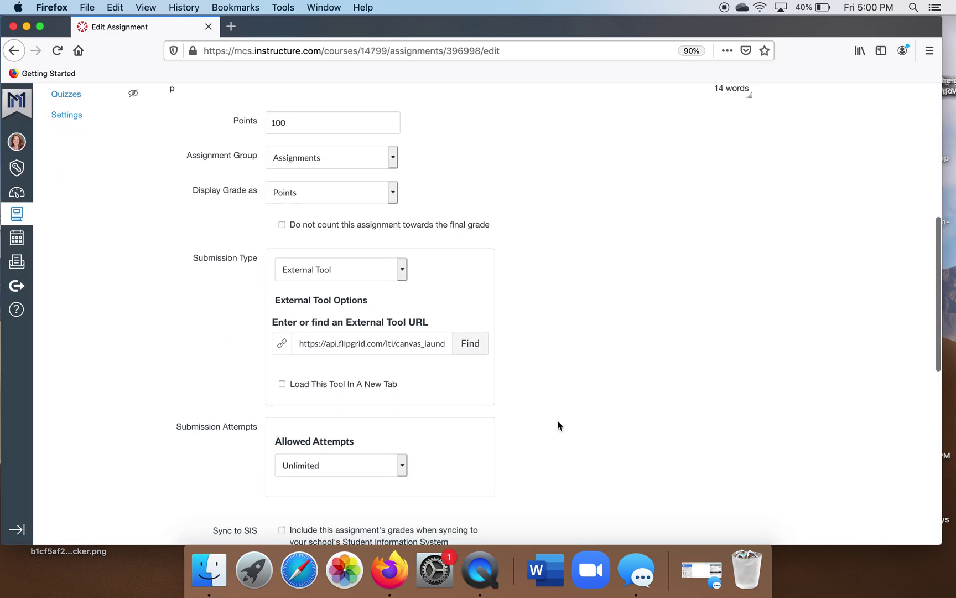
pyautogui.click(282, 384)
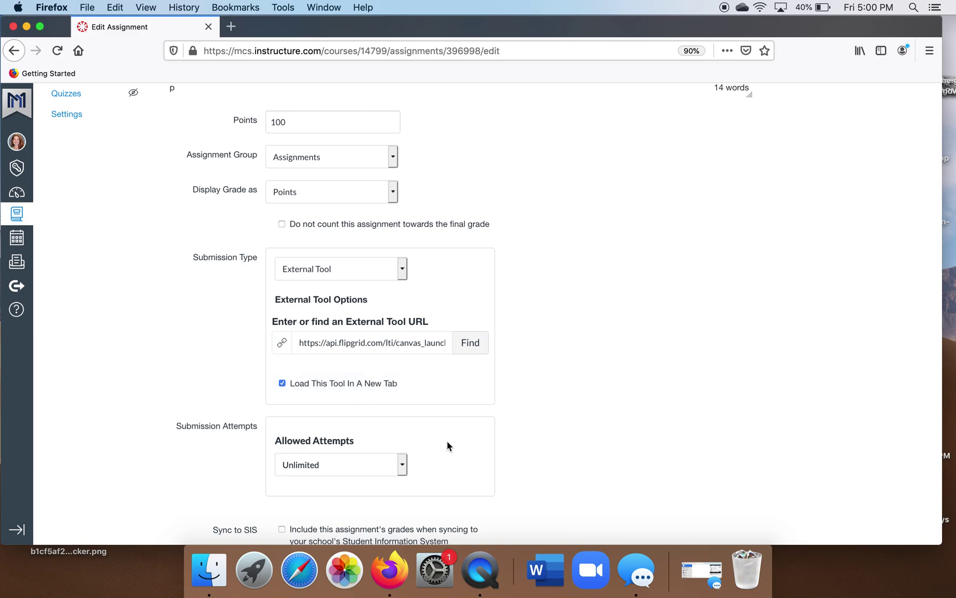
pyautogui.scroll(-1, 446, 443)
pyautogui.scroll(-3, 446, 444)
pyautogui.scroll(-3, 447, 447)
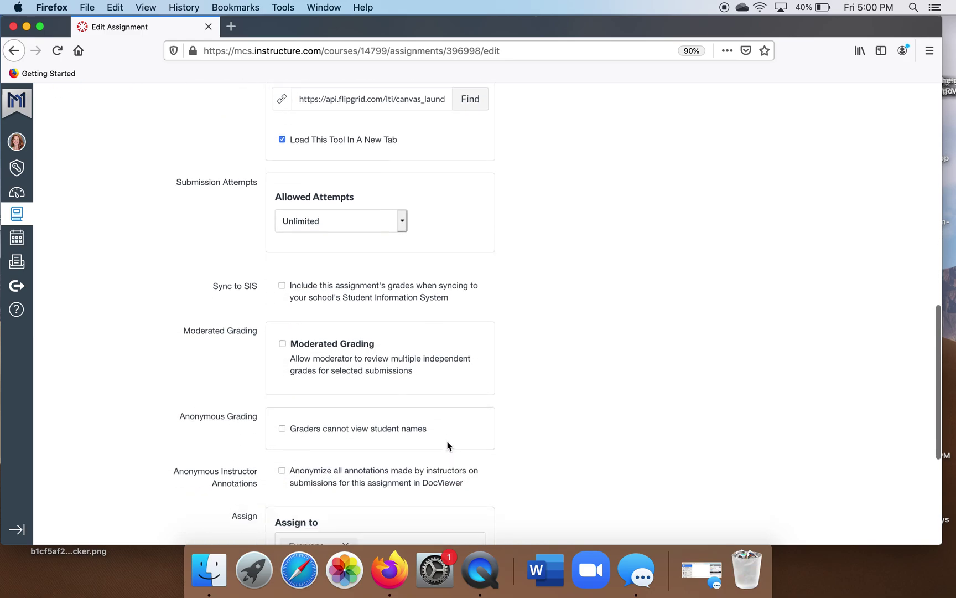
pyautogui.scroll(-1, 448, 443)
pyautogui.scroll(-3, 449, 442)
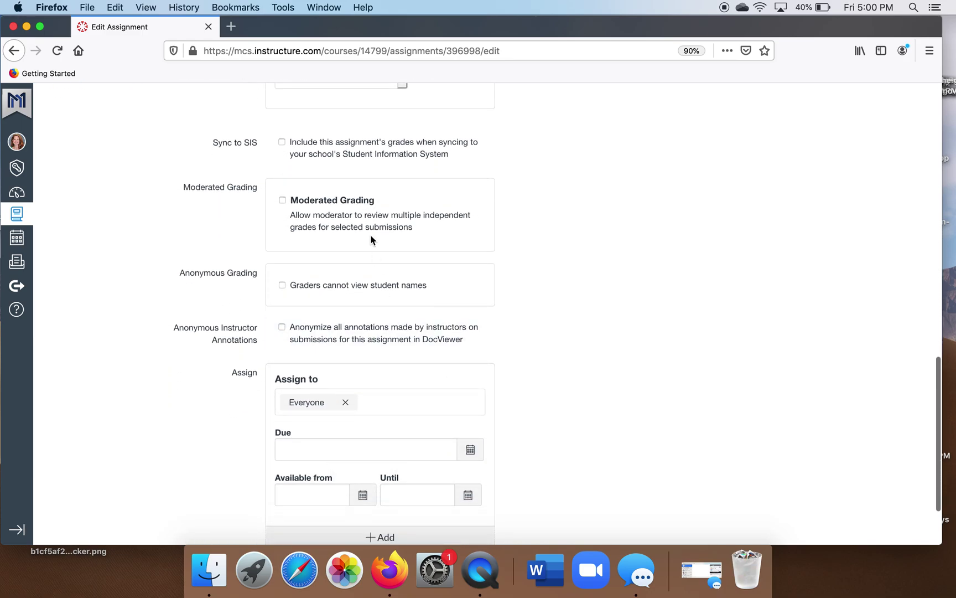
pyautogui.scroll(-3, 494, 301)
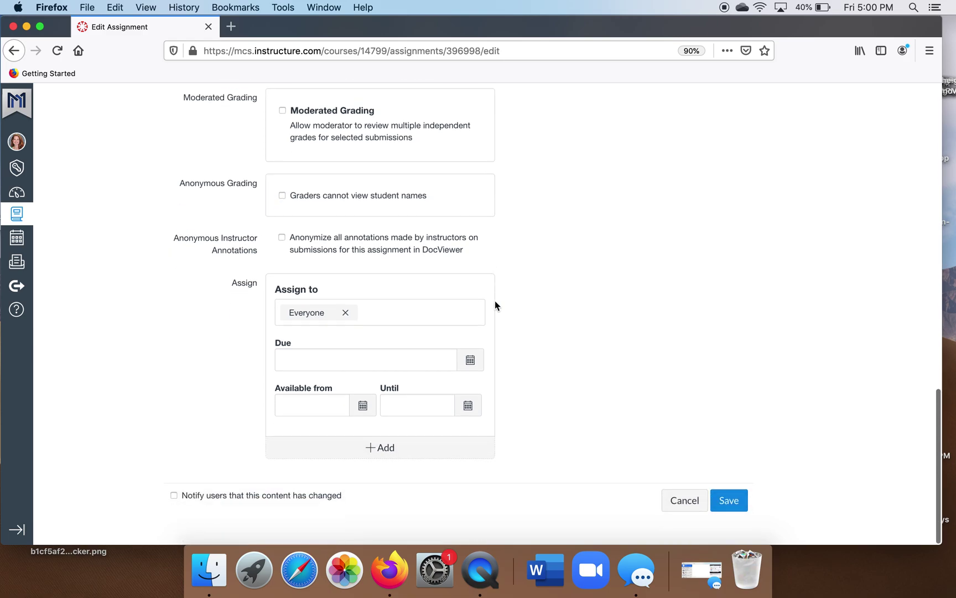
# Begin choosing the assignment's available-from date in the Assign section.
pyautogui.click(363, 406)
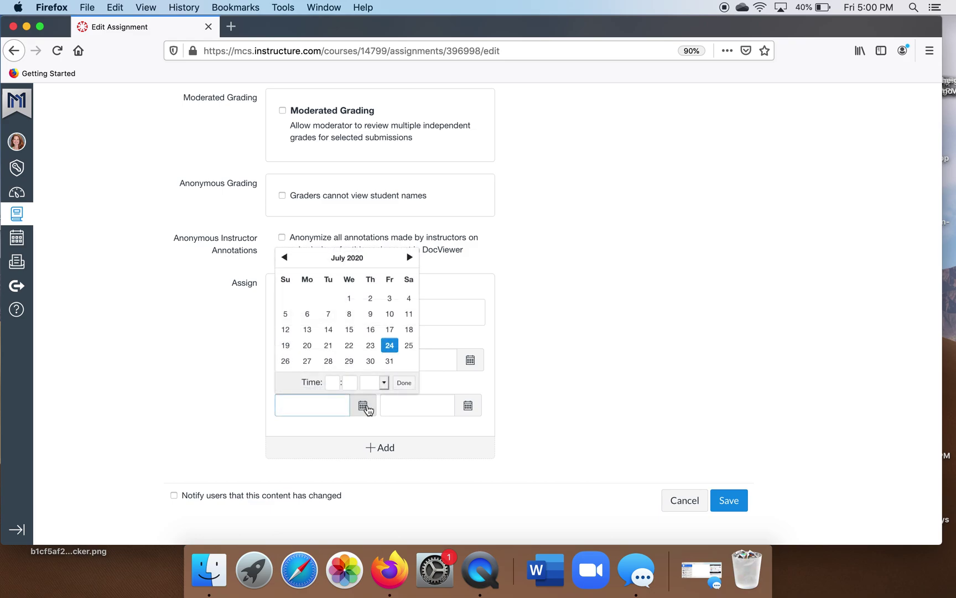
# Set Available from Jul 24 and Until Aug 20, 2020.
pyautogui.click(391, 346)
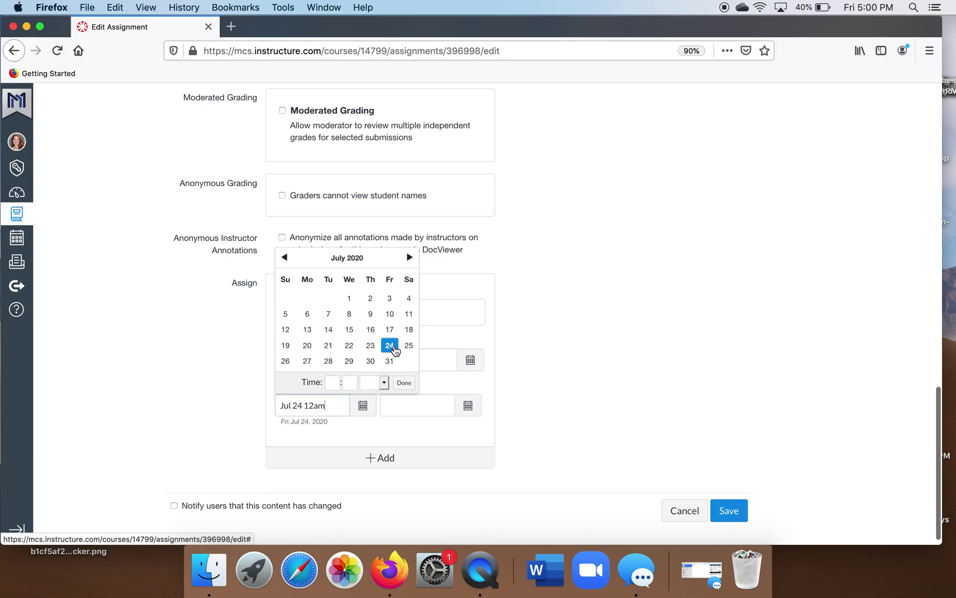
pyautogui.click(405, 384)
pyautogui.click(468, 406)
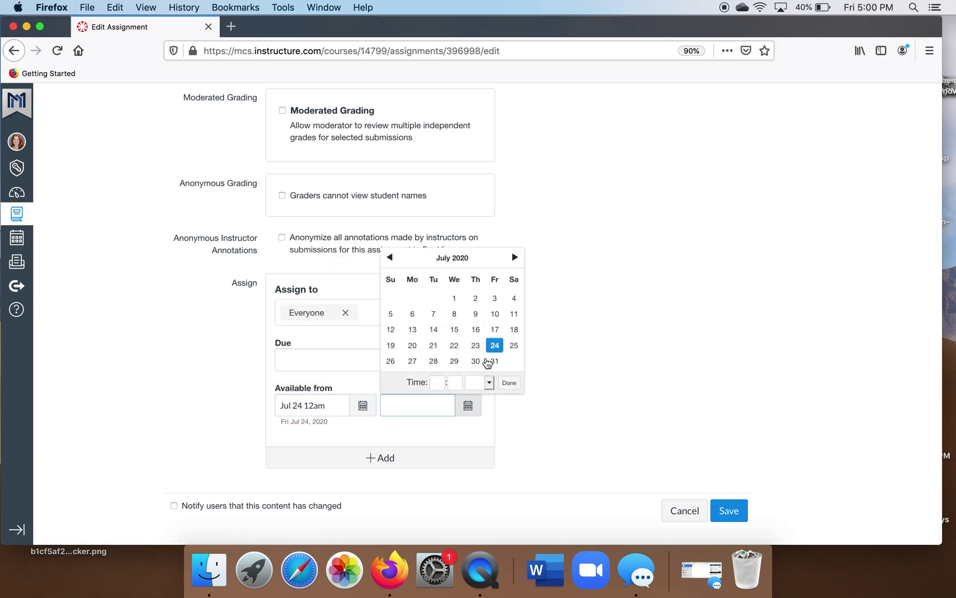
pyautogui.click(515, 257)
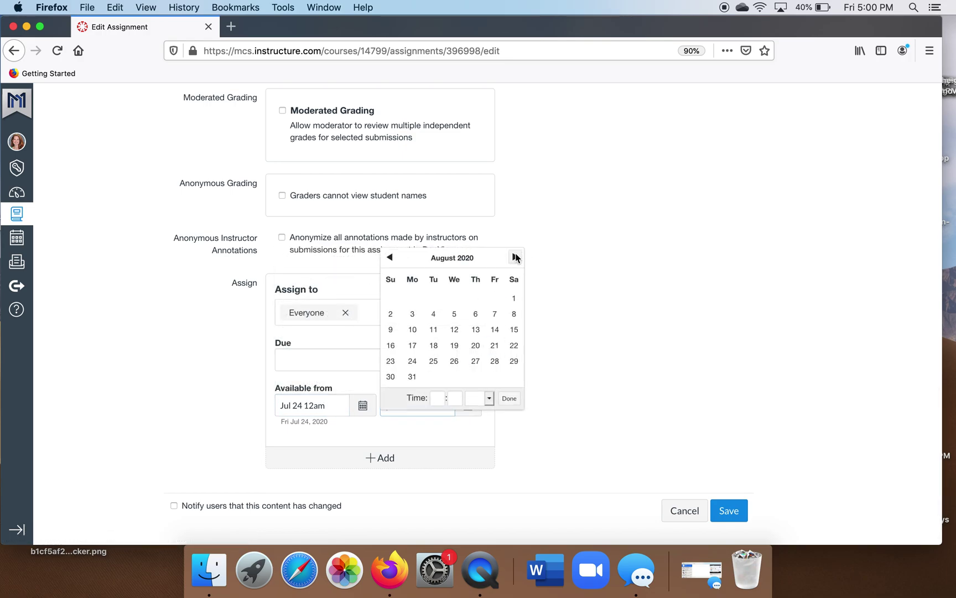
pyautogui.click(475, 346)
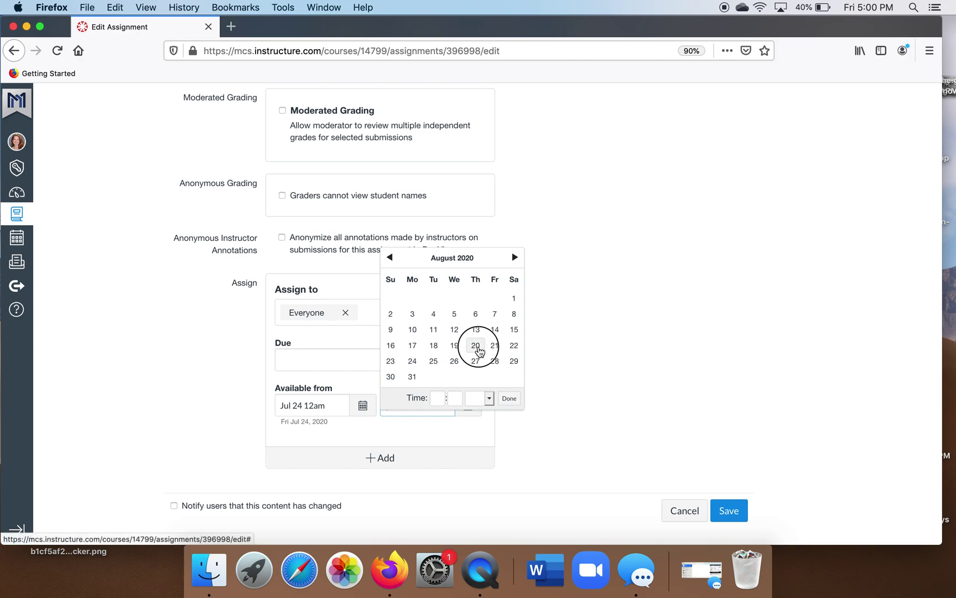
pyautogui.click(510, 401)
# Set the due date to Aug 20, 2020 and save the assignment.
pyautogui.click(471, 361)
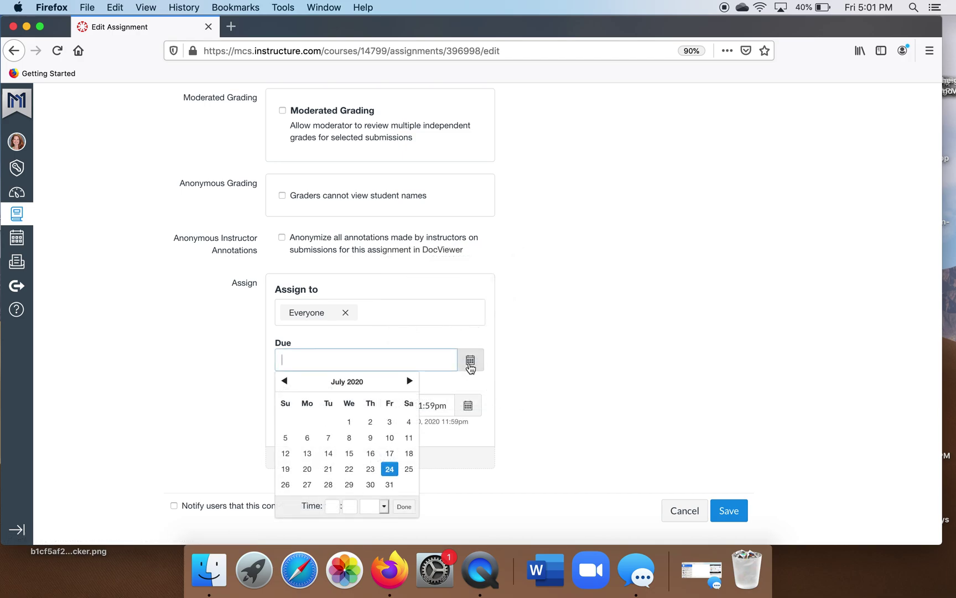
pyautogui.click(409, 380)
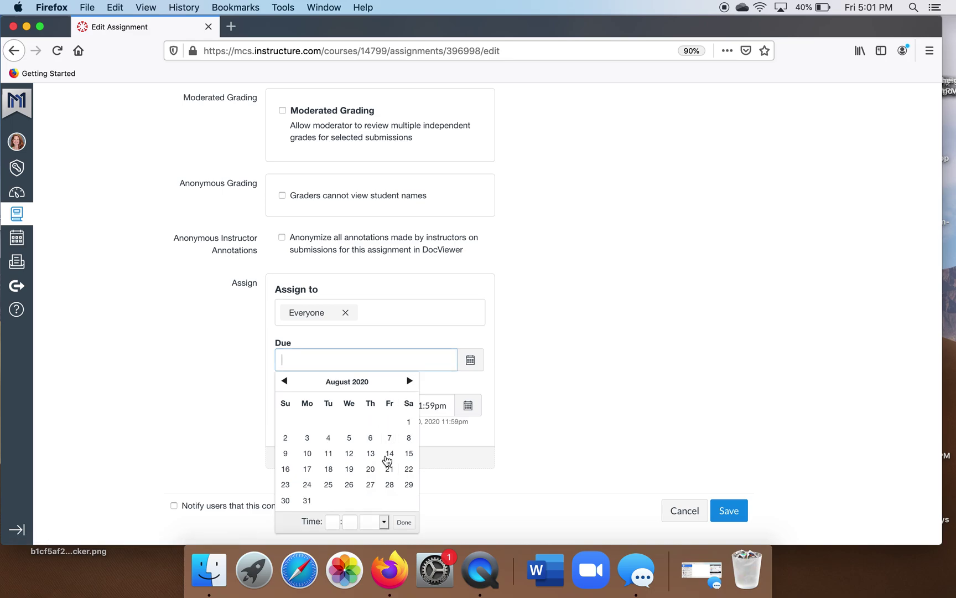
pyautogui.click(370, 468)
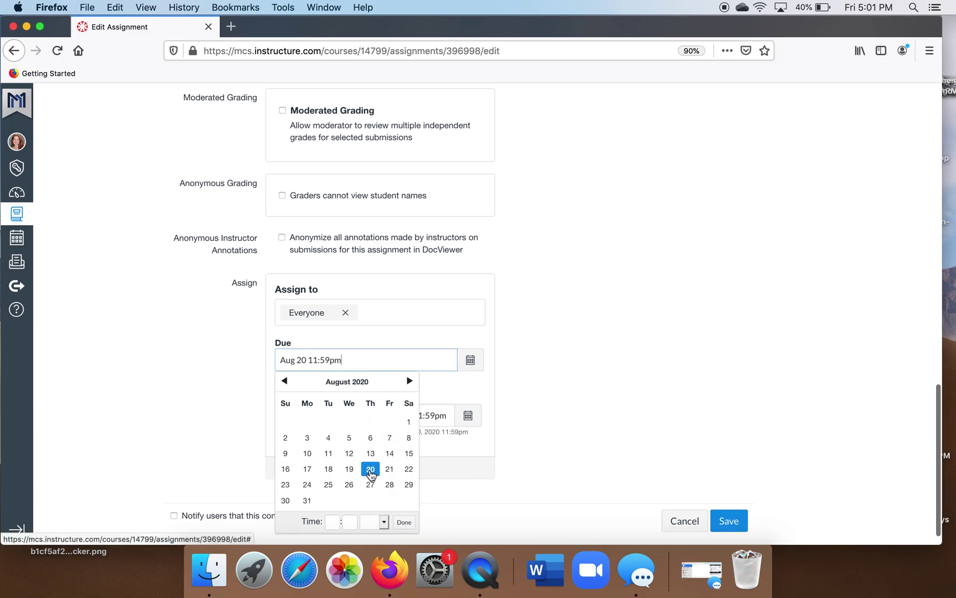
pyautogui.click(402, 526)
pyautogui.scroll(10, 525, 359)
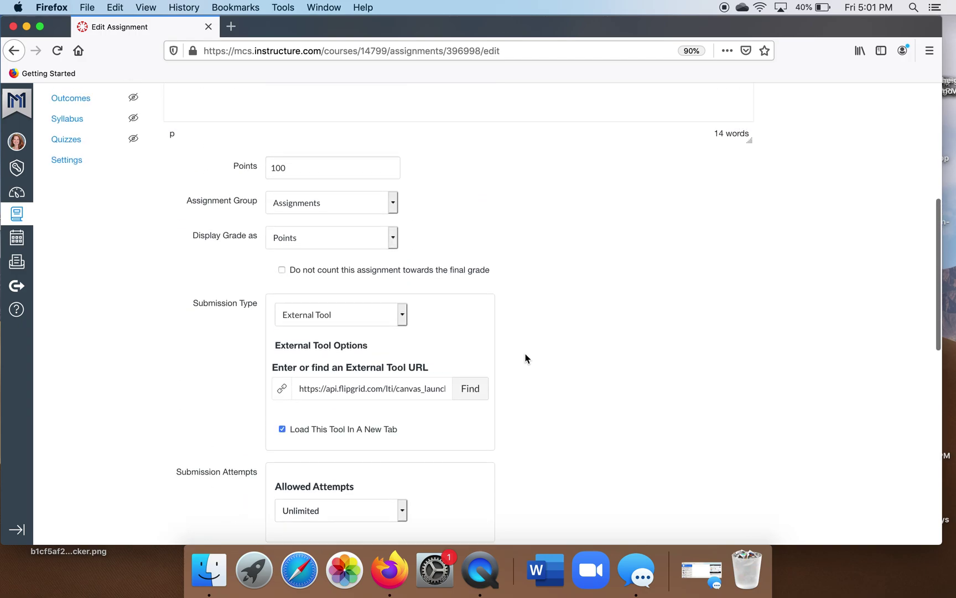
pyautogui.scroll(5, 525, 359)
pyautogui.scroll(-1, 525, 352)
pyautogui.scroll(-6, 525, 354)
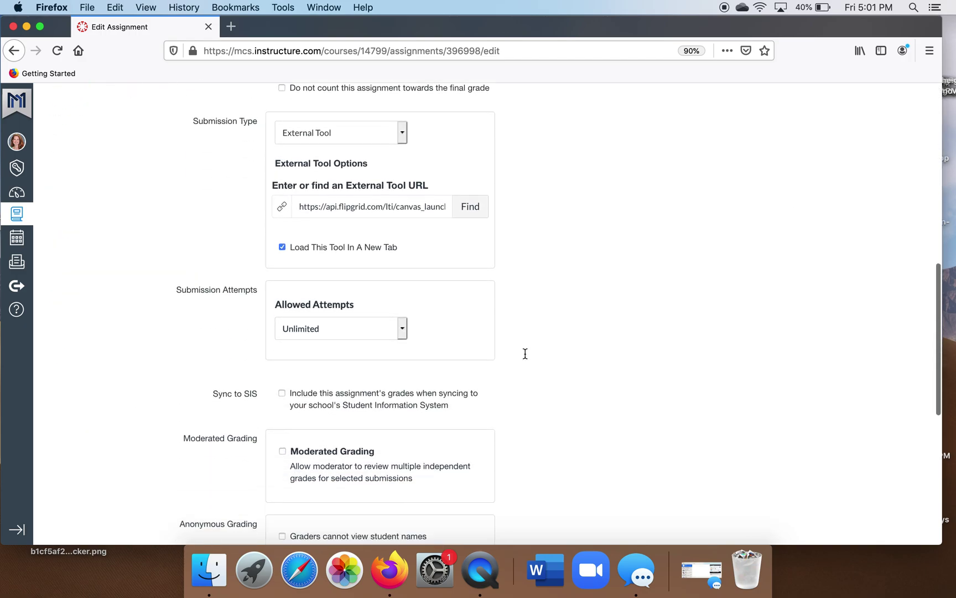
pyautogui.scroll(-5, 525, 354)
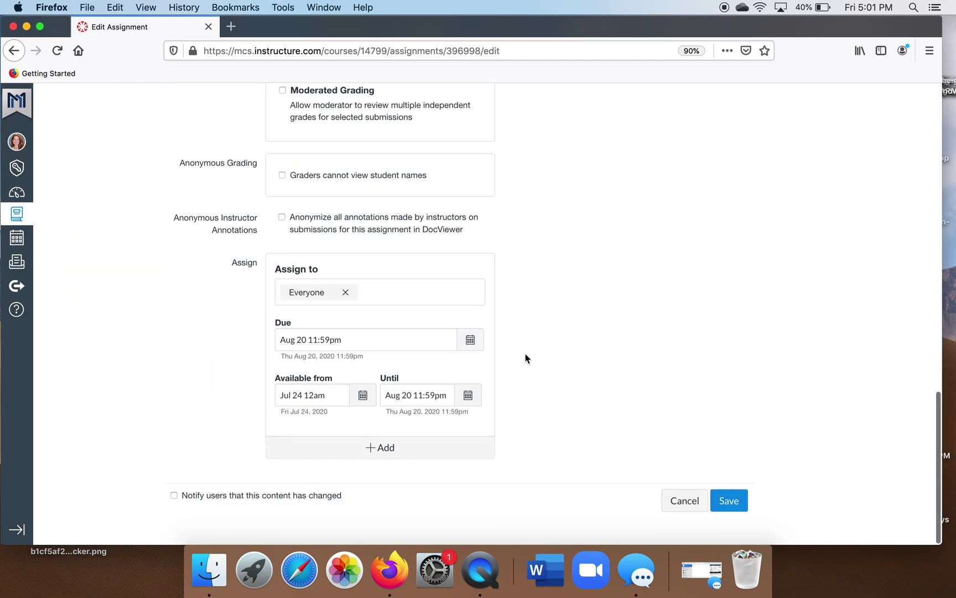
pyautogui.click(727, 502)
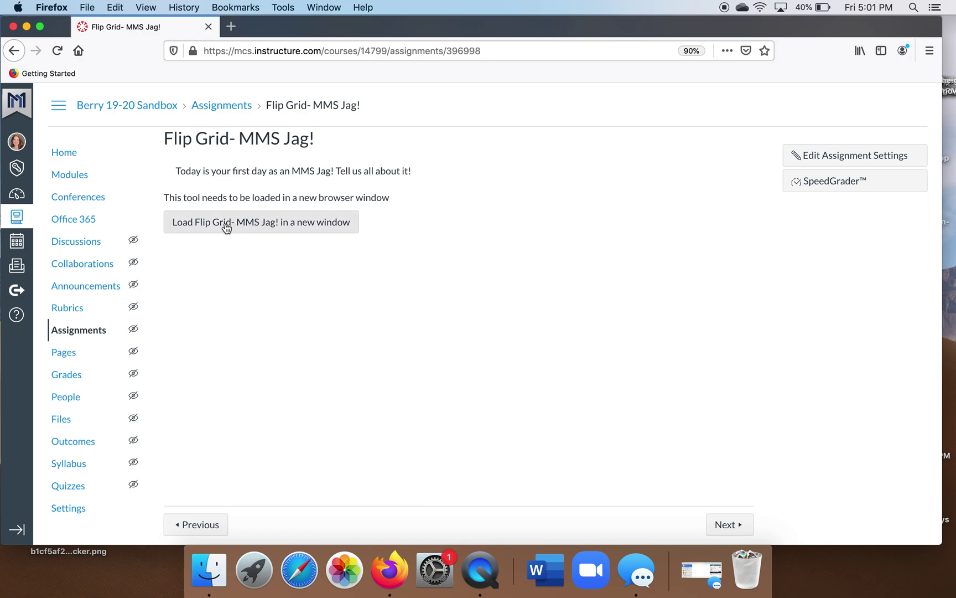
pyautogui.scroll(-1, 225, 228)
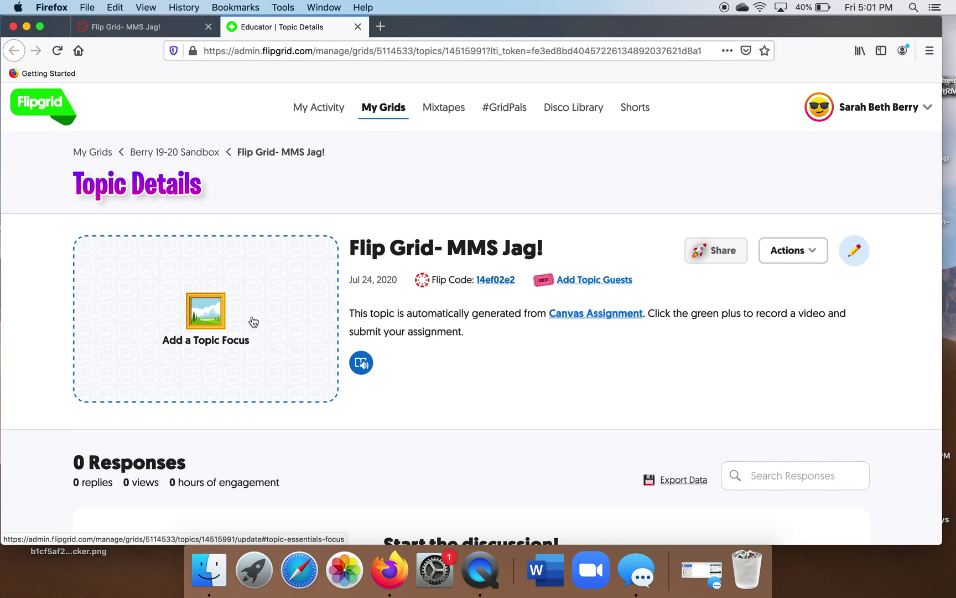
# Add a Topic Focus and choose to upload an image for it.
pyautogui.click(214, 316)
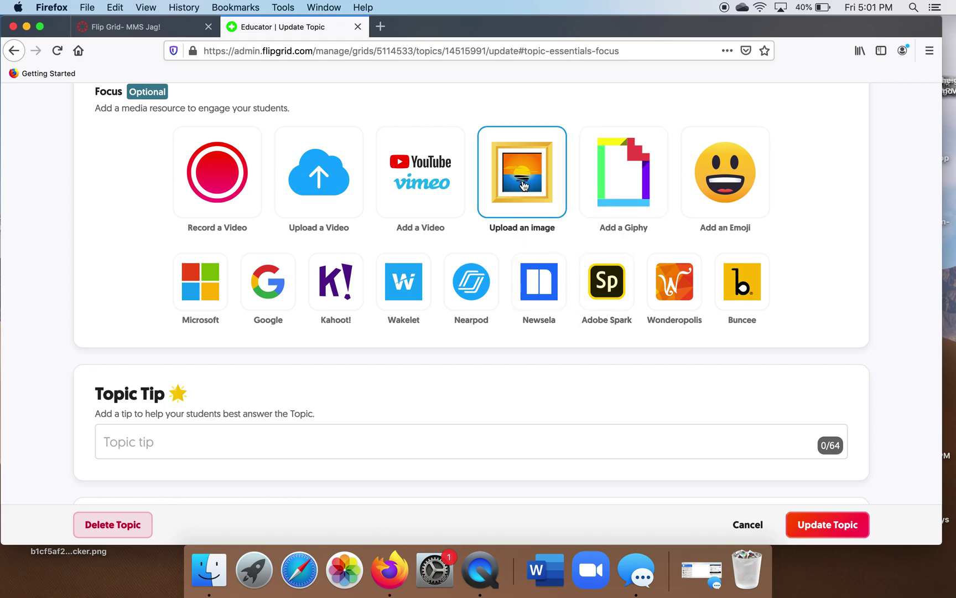
pyautogui.click(523, 185)
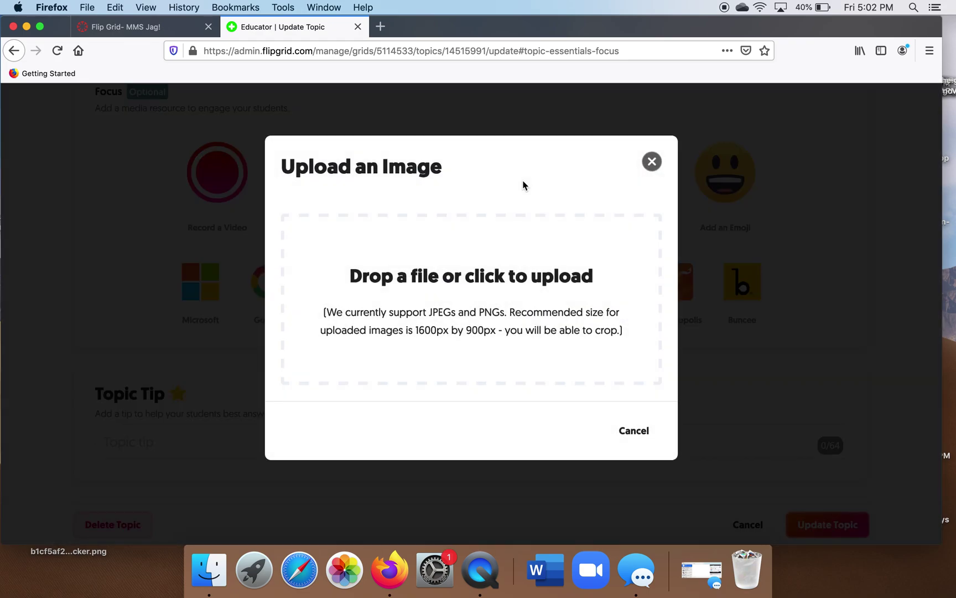
# Upload the GREAT! A+ COOL! sticker PNG, crop it 1:1 and set it as the Focus.
pyautogui.click(440, 282)
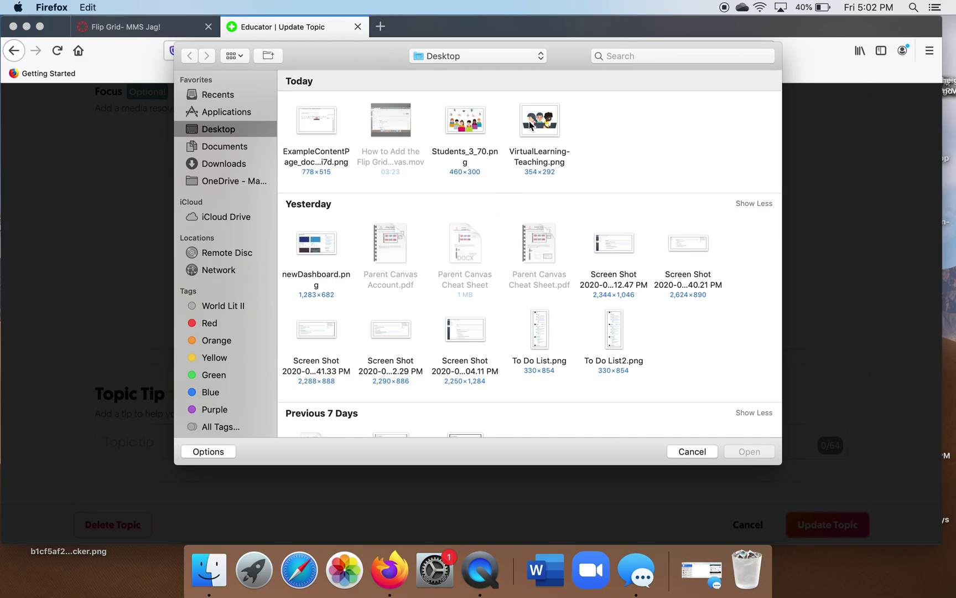
pyautogui.scroll(-5, 495, 285)
pyautogui.scroll(-5, 495, 284)
pyautogui.scroll(-5, 495, 285)
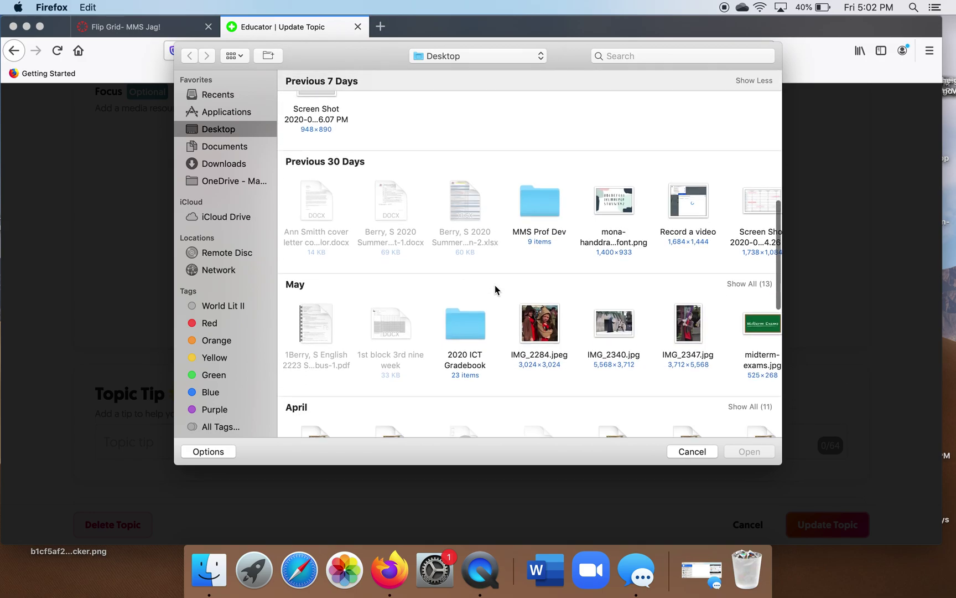
pyautogui.scroll(-5, 494, 284)
pyautogui.scroll(-1, 494, 285)
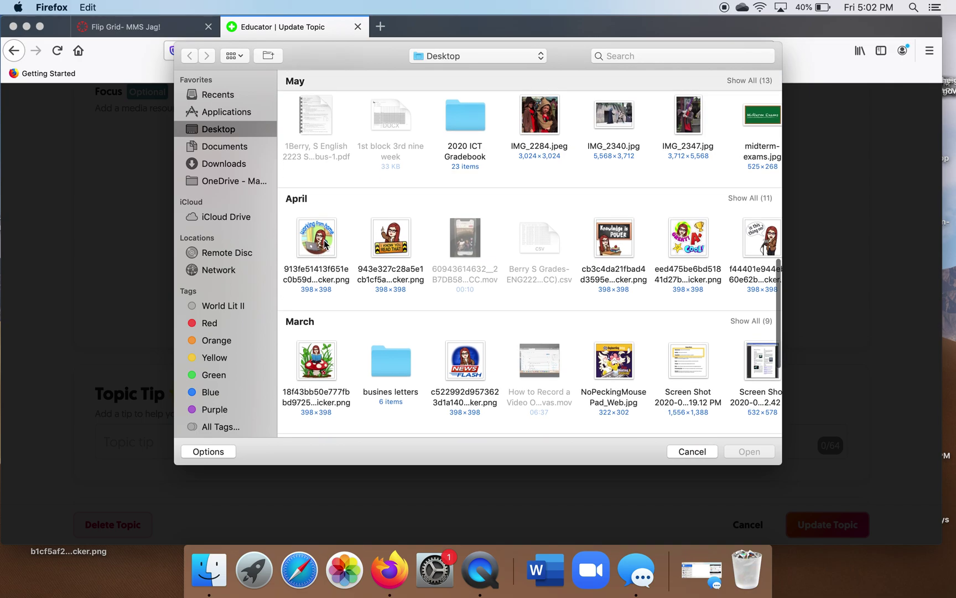
pyautogui.click(694, 242)
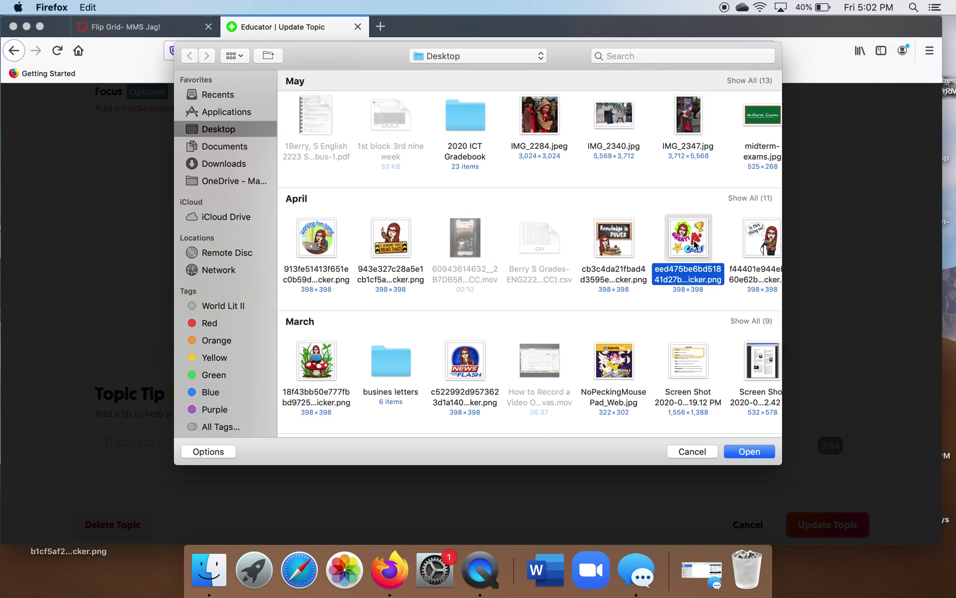
pyautogui.click(744, 452)
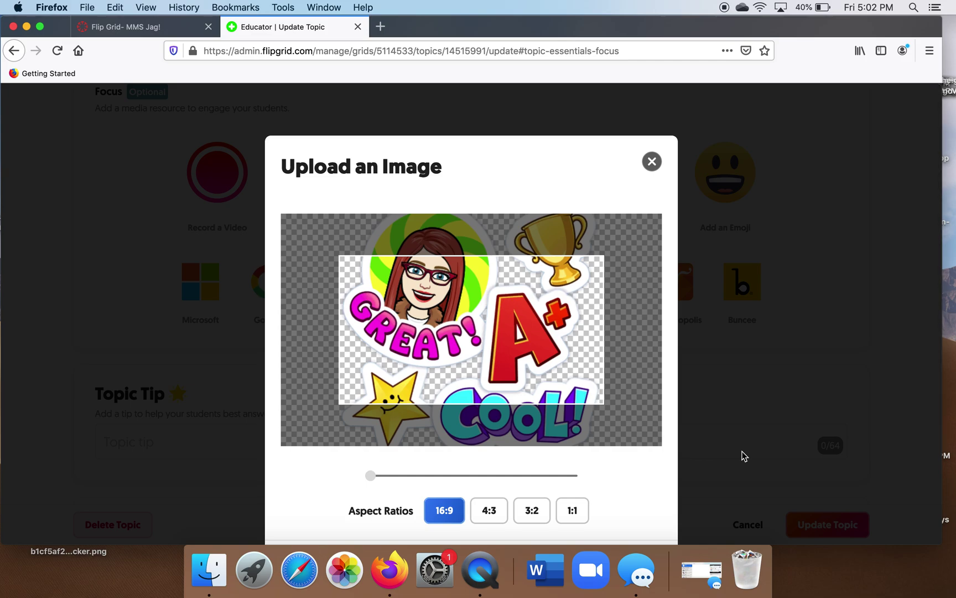
pyautogui.click(572, 512)
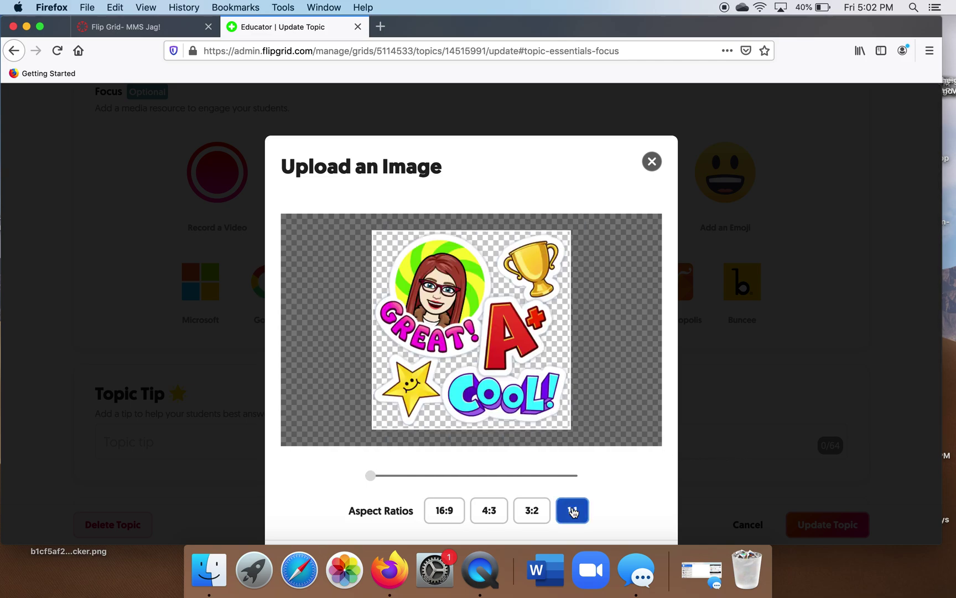
pyautogui.scroll(-3, 572, 511)
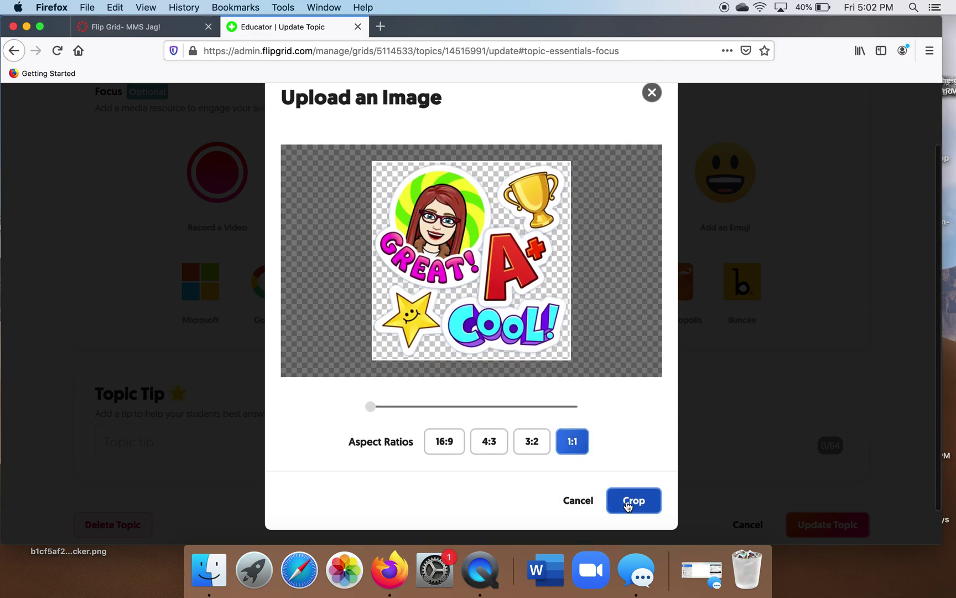
pyautogui.click(628, 506)
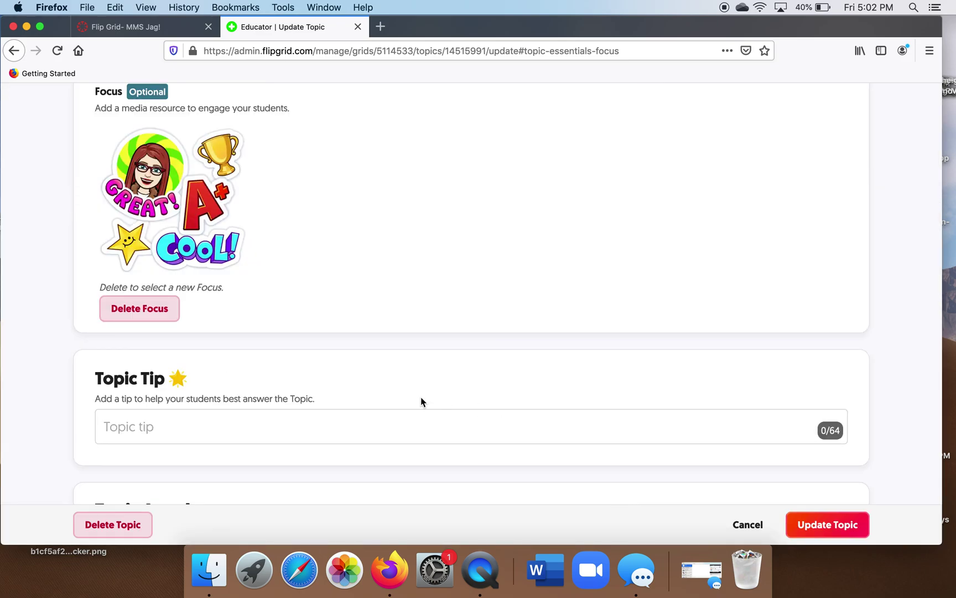
pyautogui.scroll(2, 345, 261)
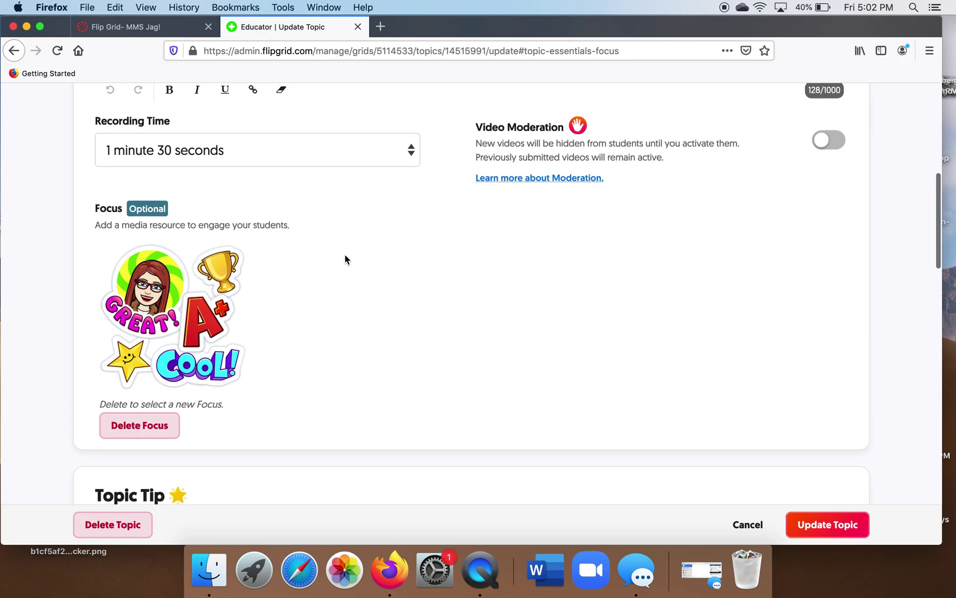
pyautogui.scroll(3, 345, 254)
pyautogui.scroll(1, 344, 255)
pyautogui.scroll(1, 345, 254)
pyautogui.scroll(1, 346, 258)
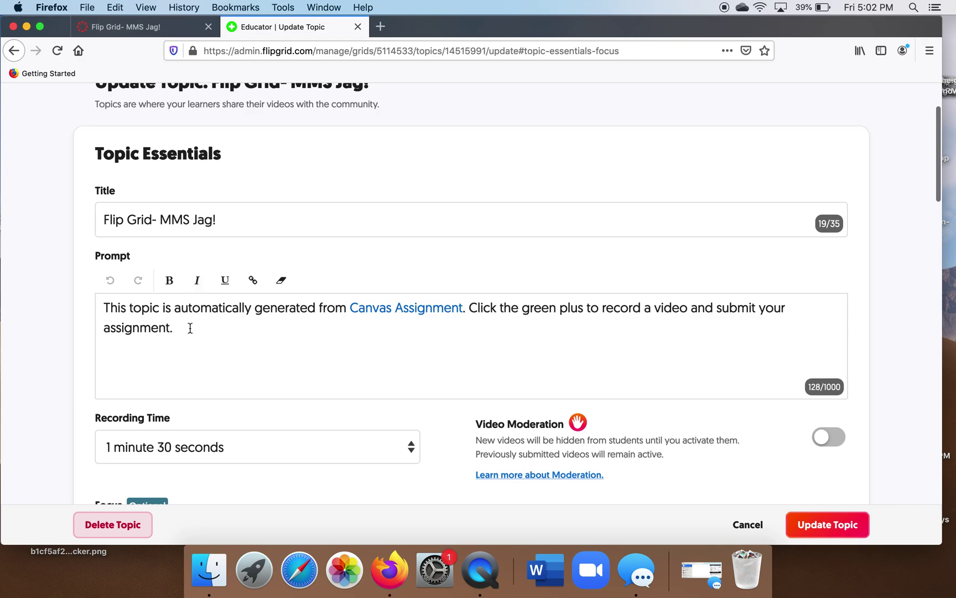
pyautogui.scroll(-1, 200, 324)
pyautogui.scroll(-3, 202, 325)
pyautogui.scroll(-2, 204, 322)
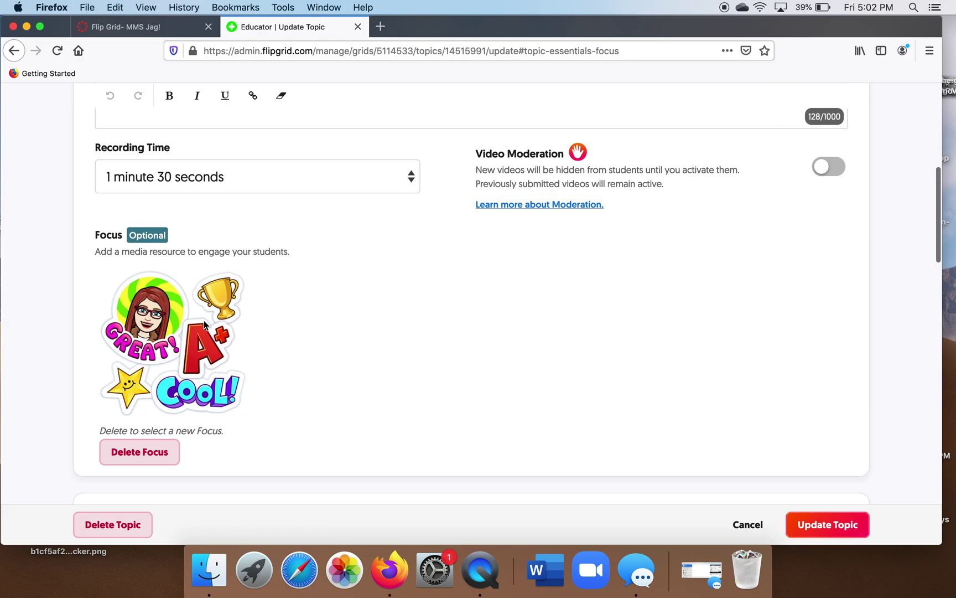
pyautogui.scroll(-2, 204, 322)
pyautogui.scroll(-2, 204, 324)
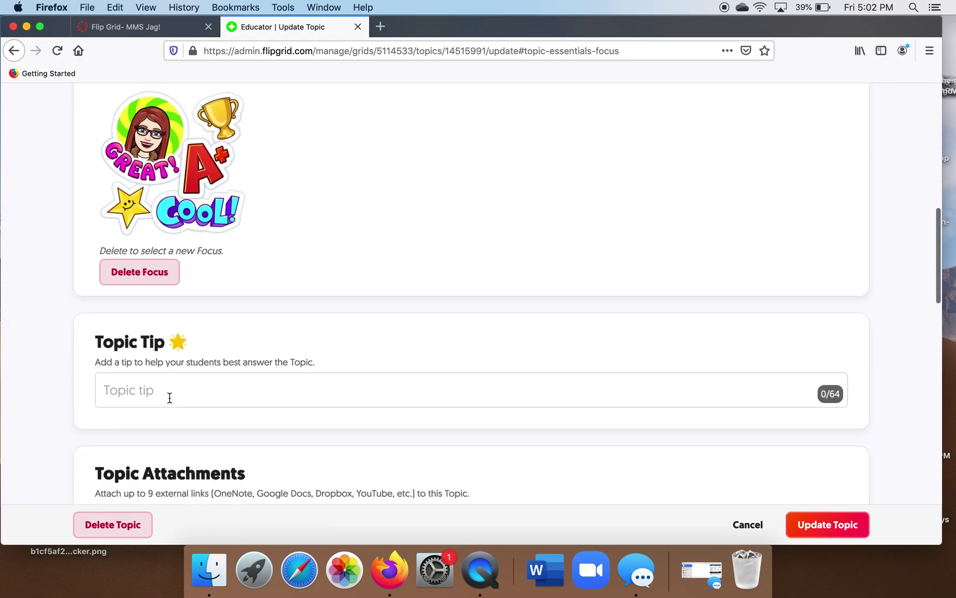
# Enter the topic tip 'Tell the class what has been fun for you today as an MMS Jag.'.
pyautogui.click(170, 397)
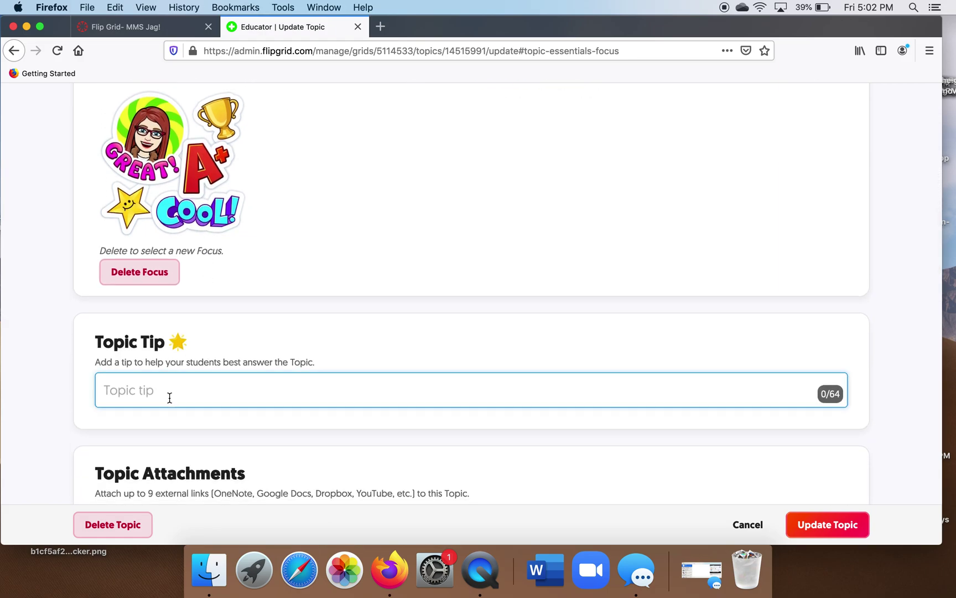
pyautogui.write('Tell the class ')
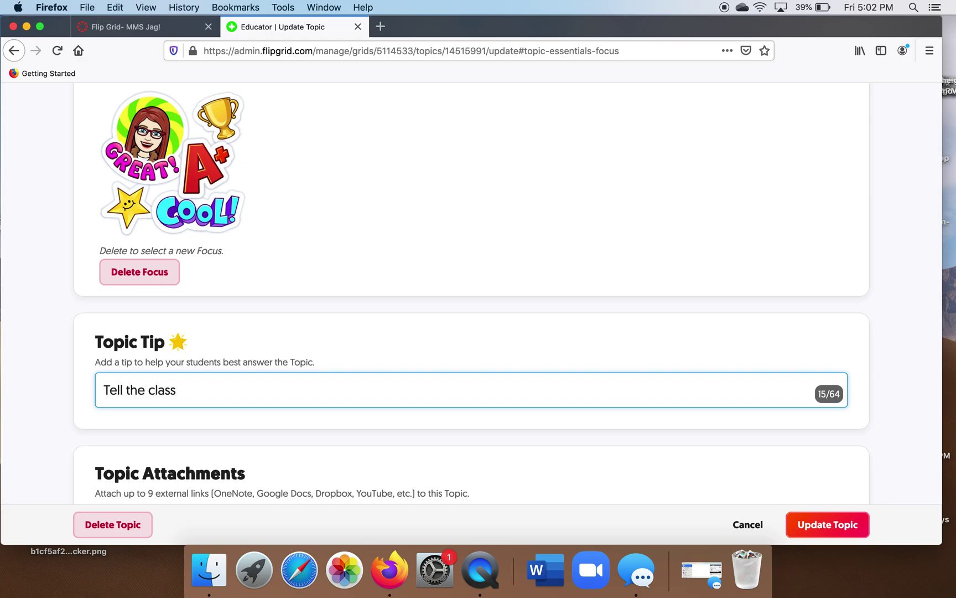
pyautogui.write('what ')
pyautogui.write('has been ')
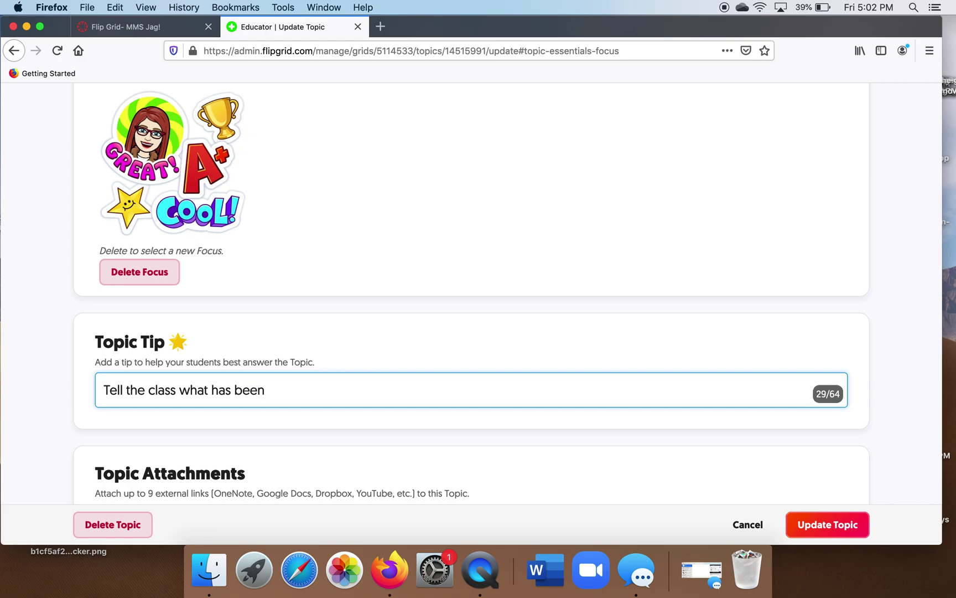
pyautogui.write('fun for you t')
pyautogui.write('odayat ')
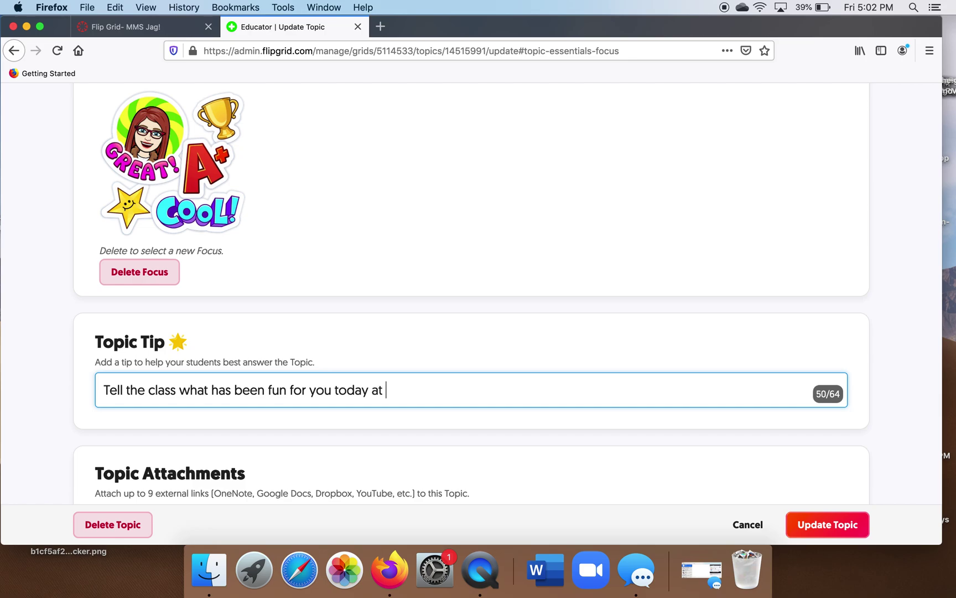
pyautogui.write('s an ')
pyautogui.write('MMS Jag.')
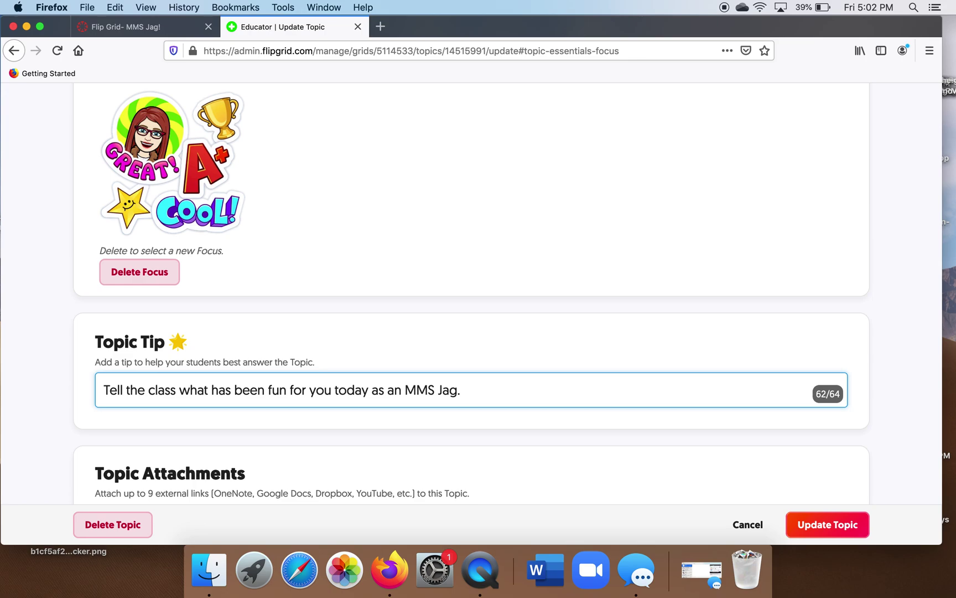
pyautogui.scroll(-2, 470, 291)
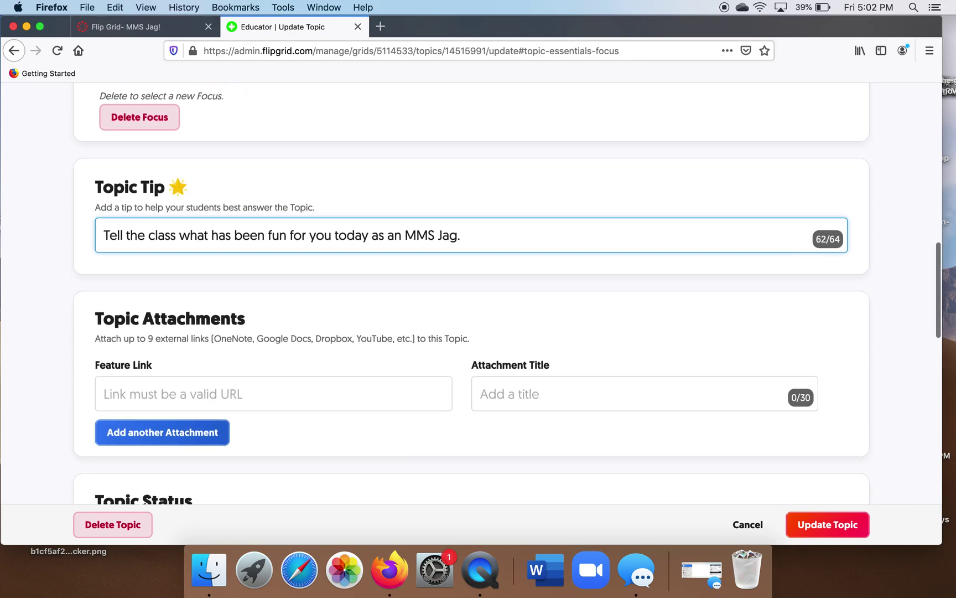
pyautogui.scroll(-2, 471, 291)
pyautogui.scroll(-1, 470, 292)
pyautogui.scroll(-1, 471, 291)
pyautogui.scroll(-1, 470, 292)
pyautogui.scroll(-1, 471, 291)
pyautogui.scroll(-1, 471, 292)
pyautogui.scroll(-1, 471, 292)
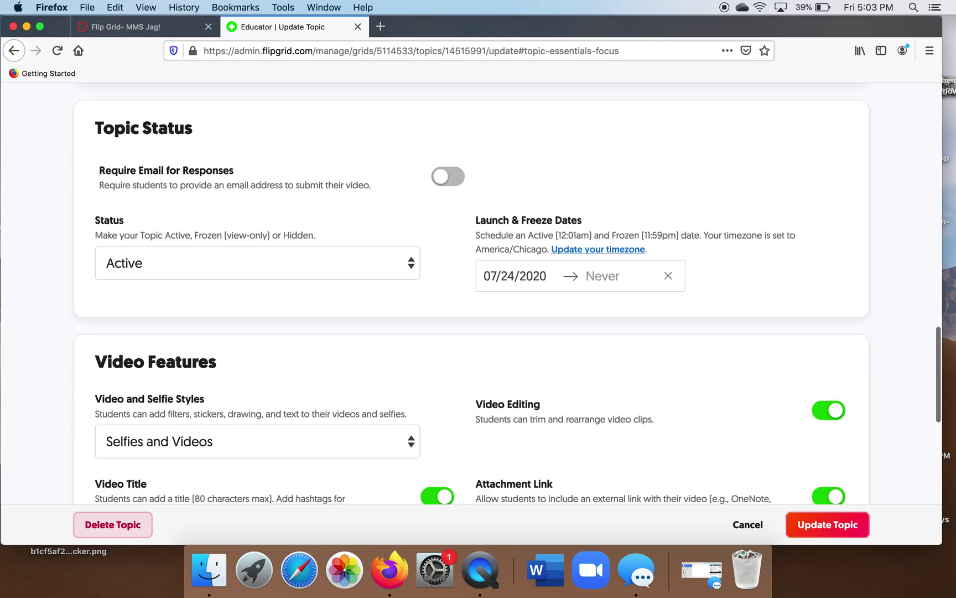
pyautogui.scroll(-1, 470, 291)
pyautogui.scroll(-2, 471, 292)
pyautogui.scroll(-1, 471, 291)
pyautogui.scroll(-1, 471, 292)
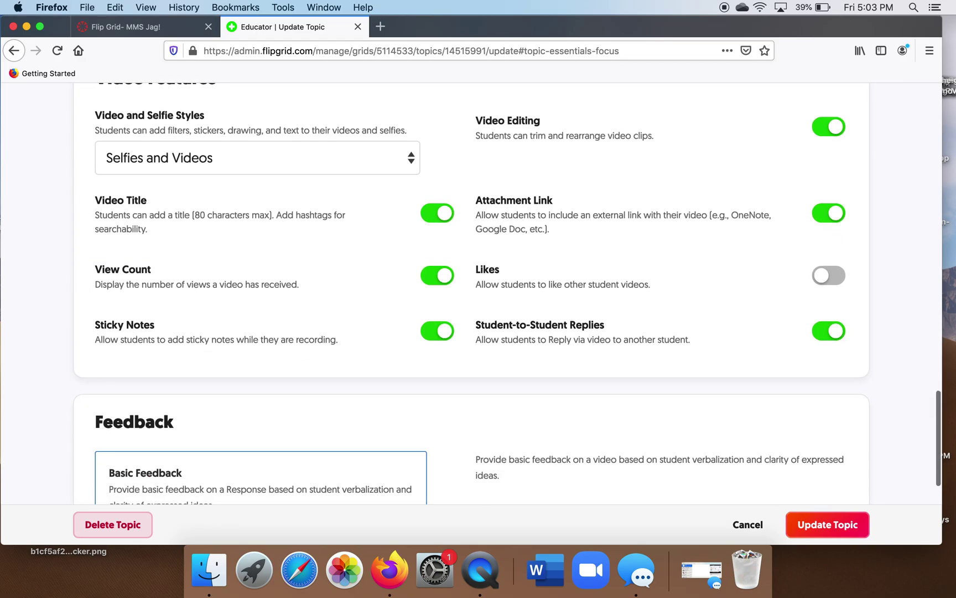
pyautogui.scroll(-2, 470, 291)
pyautogui.scroll(2, 471, 291)
pyautogui.scroll(2, 470, 292)
pyautogui.scroll(1, 471, 291)
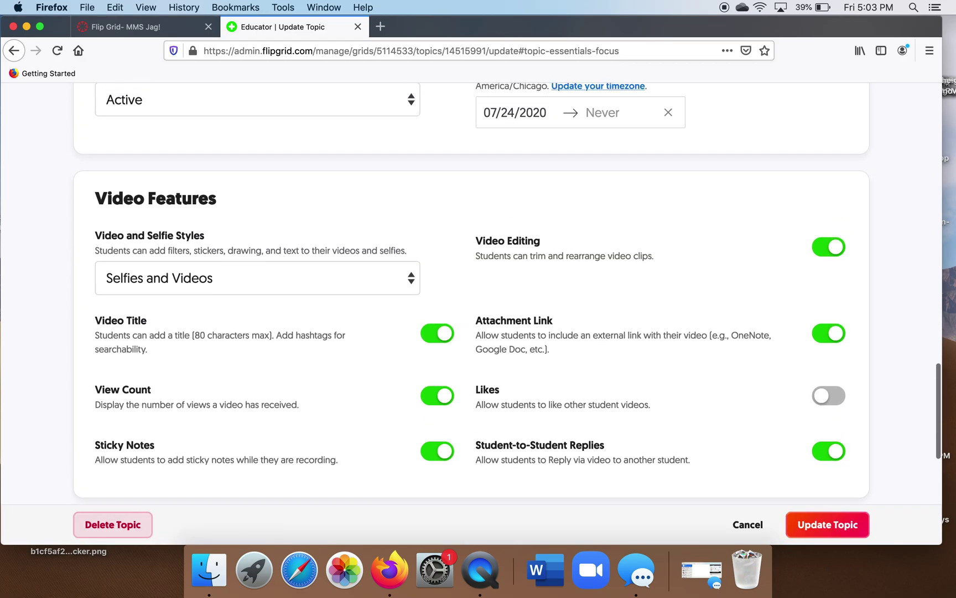
pyautogui.scroll(-2, 471, 291)
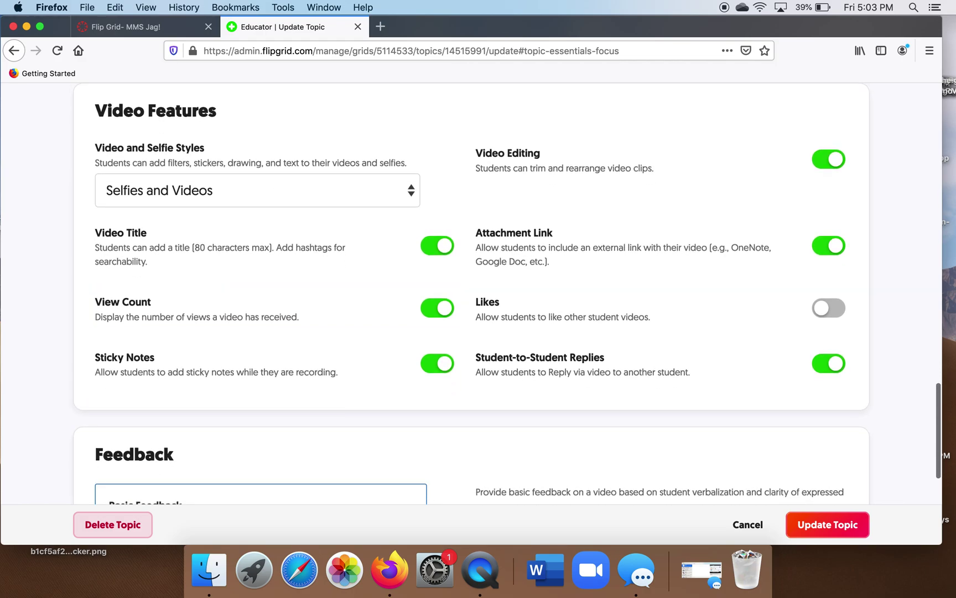
pyautogui.scroll(-2, 471, 292)
pyautogui.scroll(-2, 436, 380)
pyautogui.scroll(-1, 435, 380)
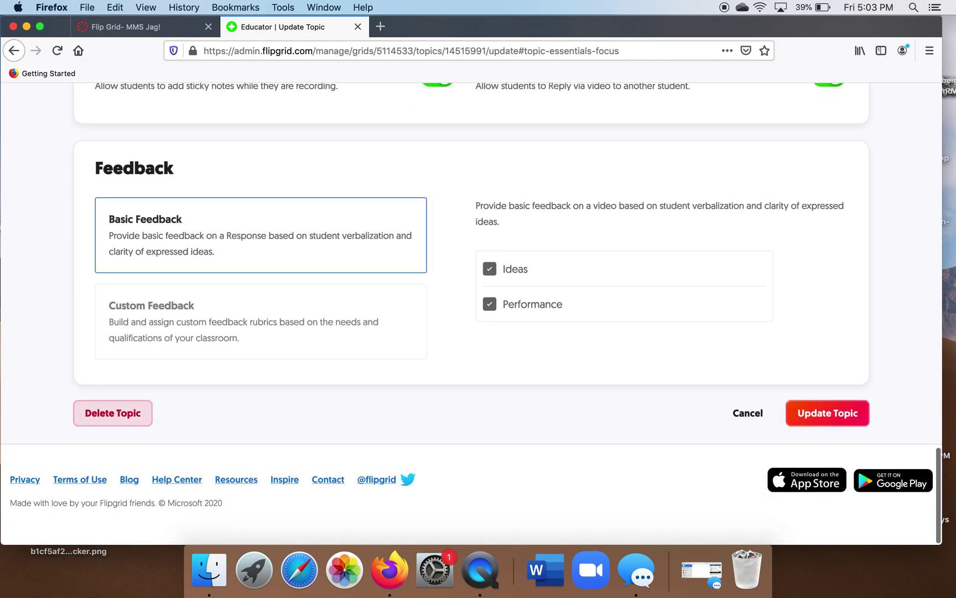
# Update the Flipgrid topic so its details page shows the sticker Focus and new tip.
pyautogui.click(804, 411)
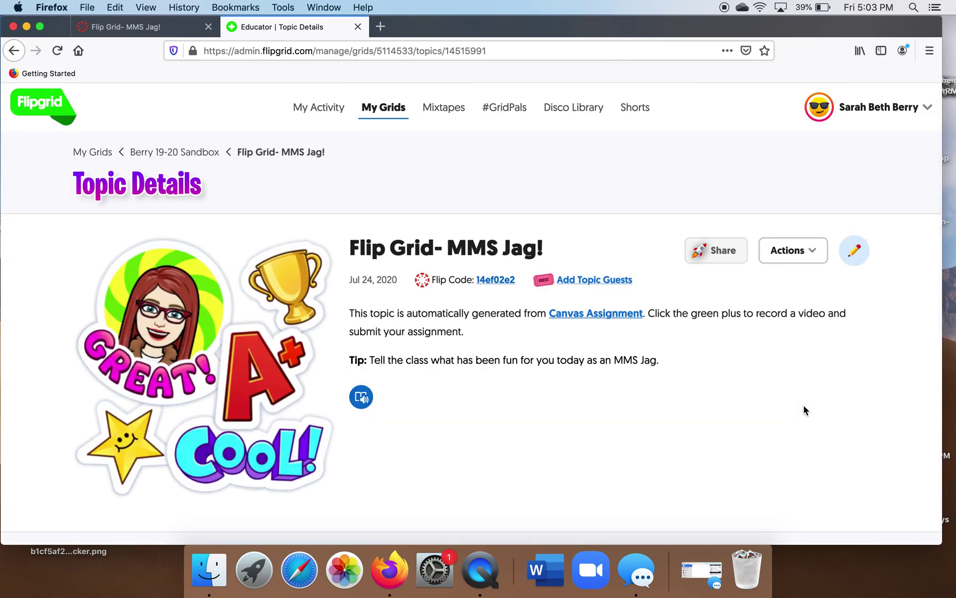
pyautogui.scroll(-2, 803, 410)
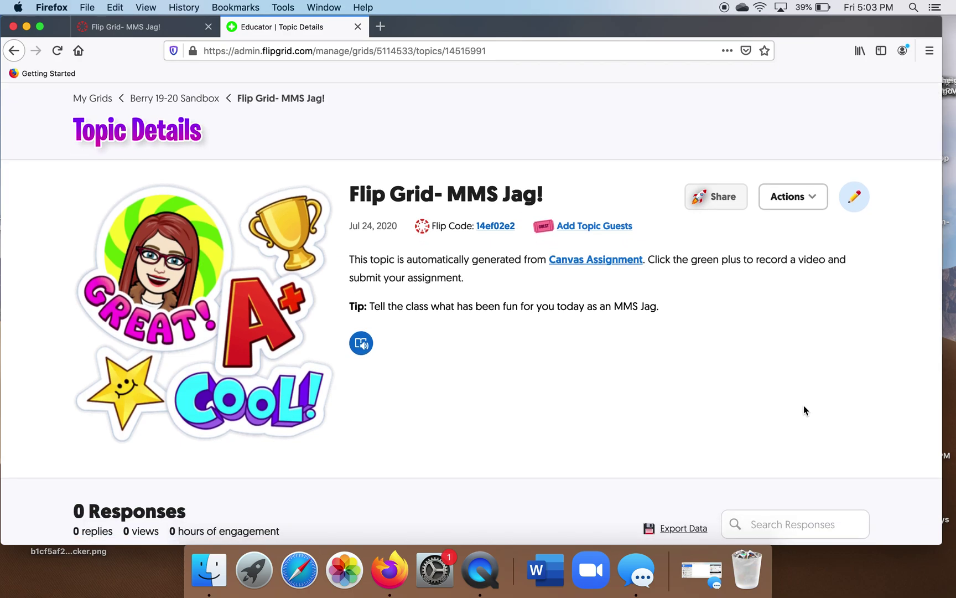
pyautogui.scroll(-2, 804, 410)
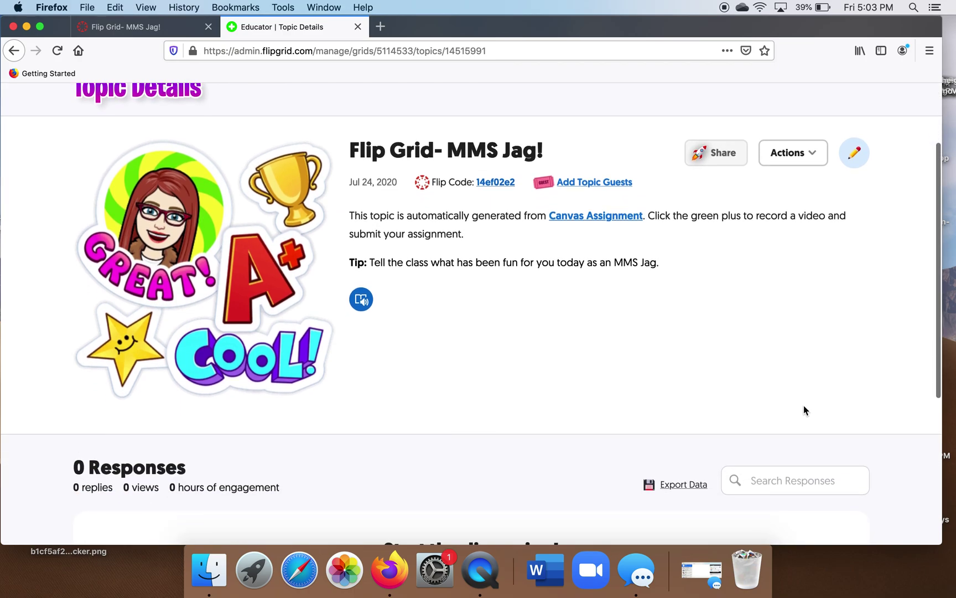
pyautogui.scroll(3, 804, 410)
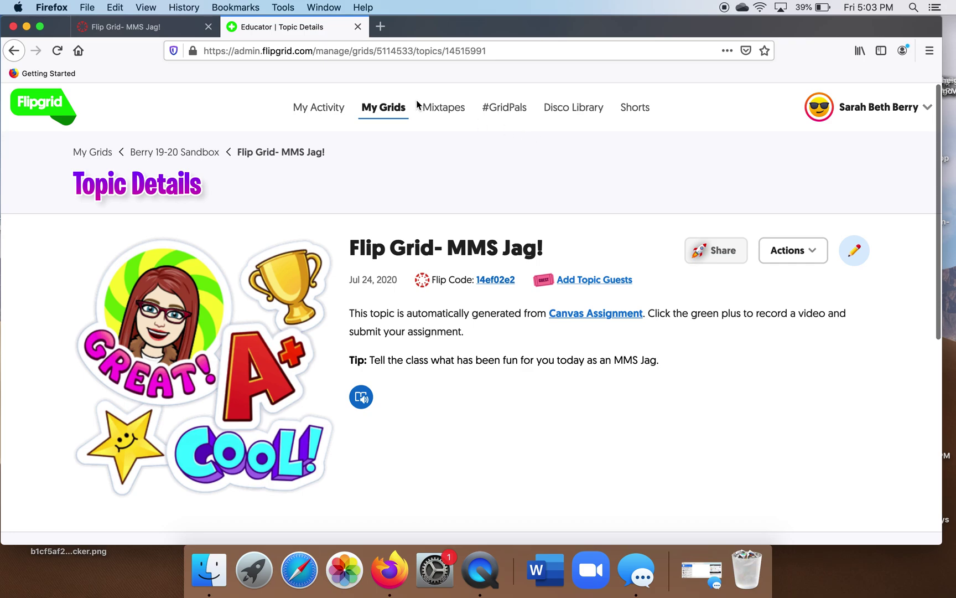
pyautogui.click(157, 27)
pyautogui.click(287, 28)
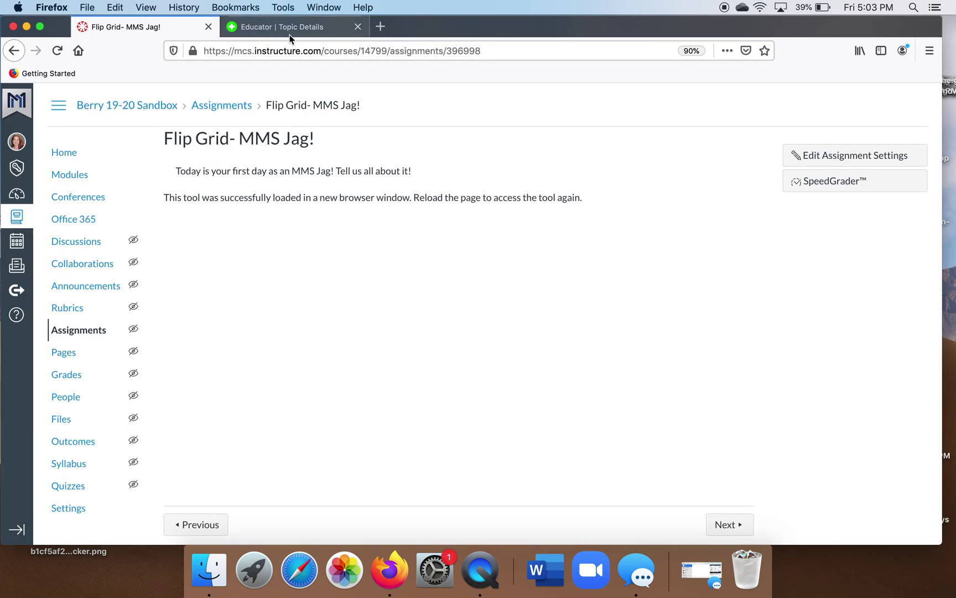